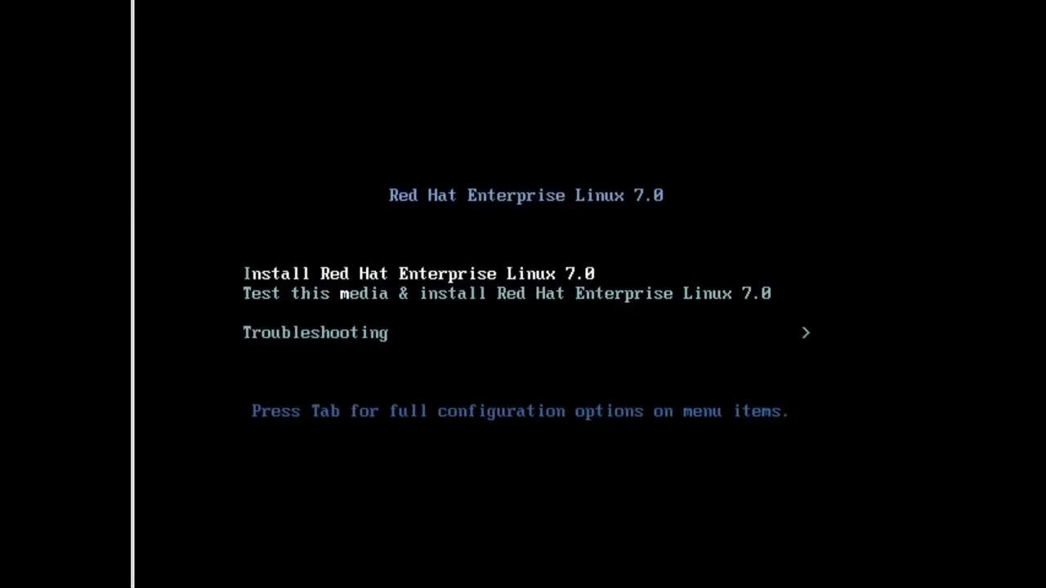
Browse the Troubleshooting submenu: memory test, boot from local drive, and return to main menu.
{"action": "key", "text": "Down"}
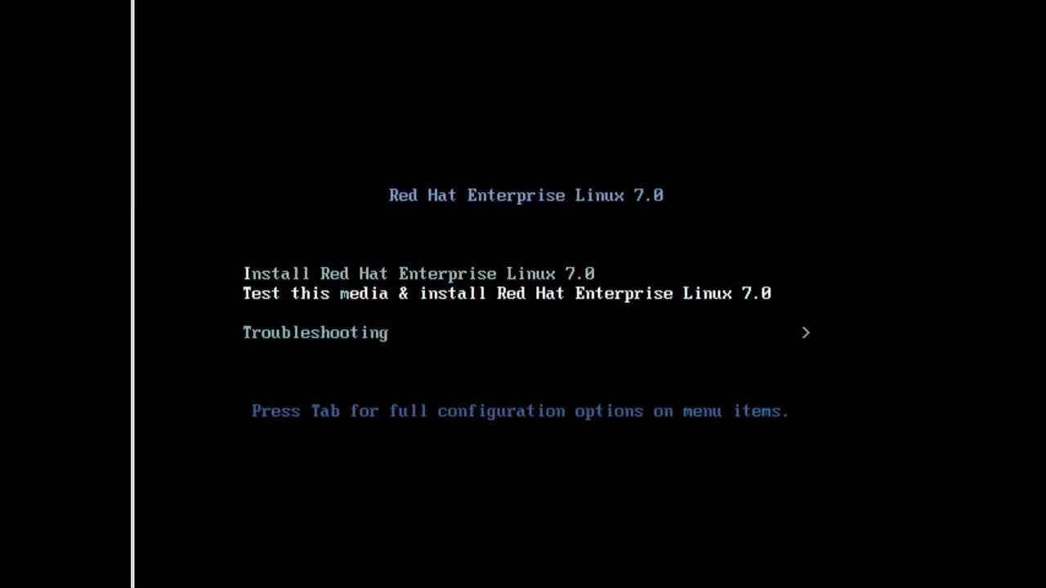
{"action": "key", "text": "Down"}
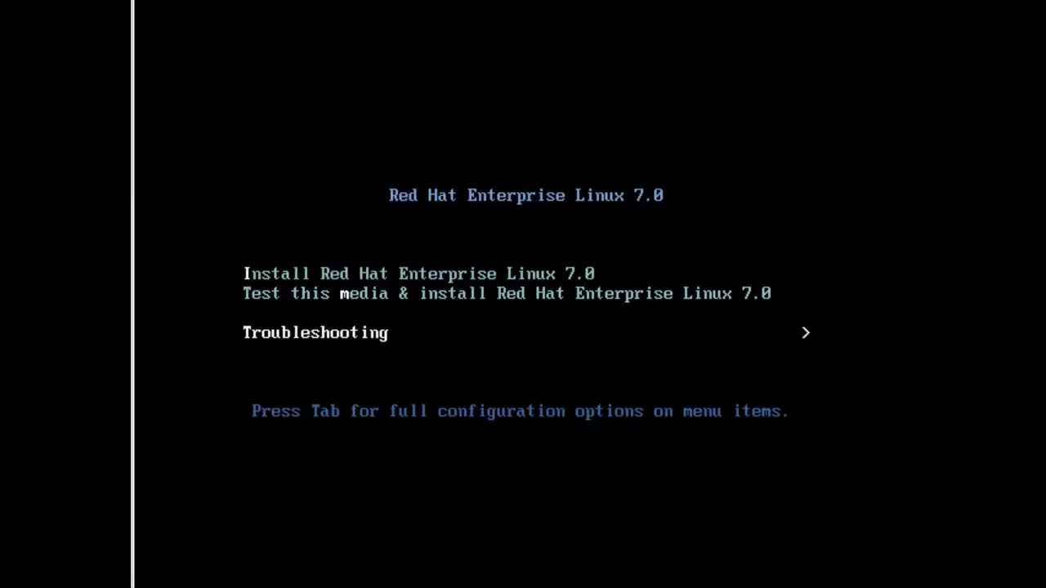
{"action": "key", "text": "Return"}
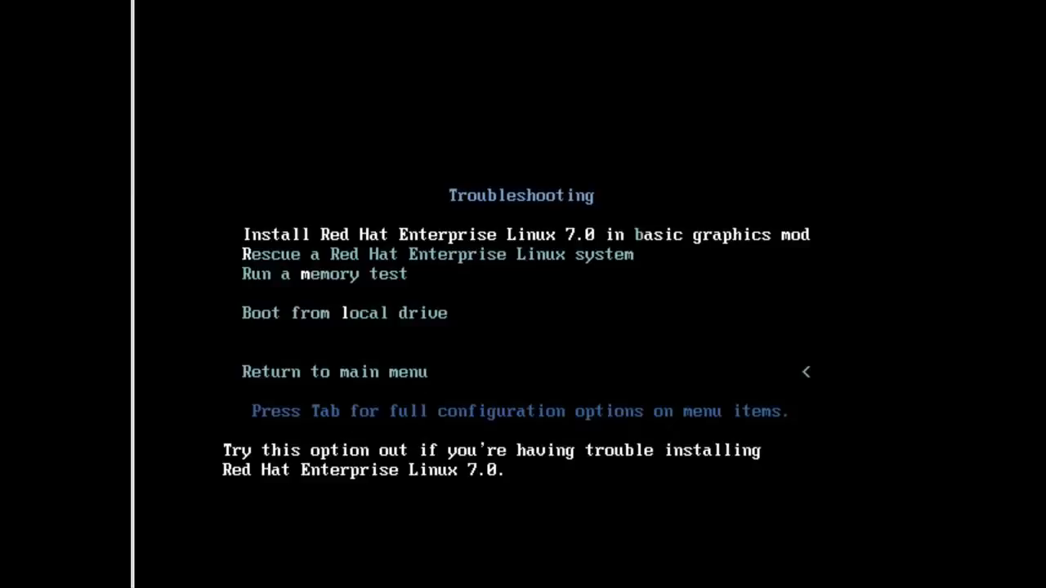
{"action": "key", "text": "Down"}
{"action": "key", "text": "Down"}
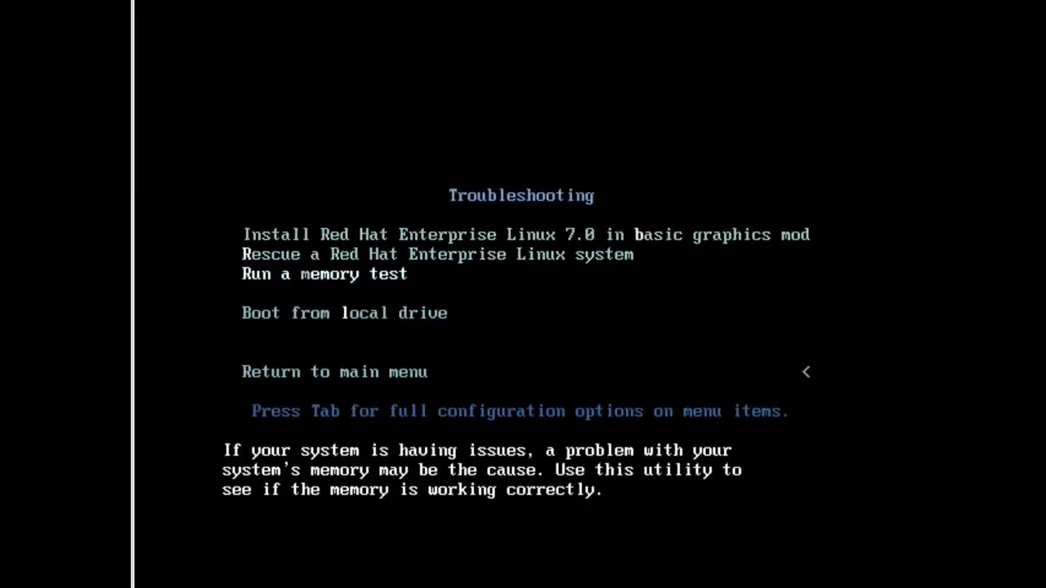
{"action": "key", "text": "Down"}
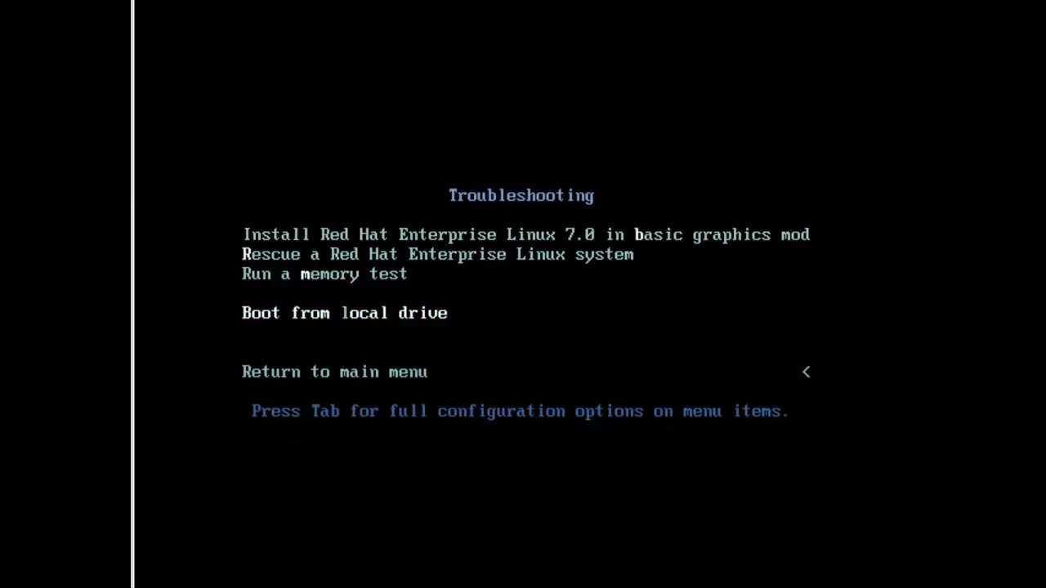
{"action": "key", "text": "Down"}
Return to the main boot menu and show the editable boot options for Install Red Hat Enterprise Linux 7.0.
{"action": "key", "text": "Return"}
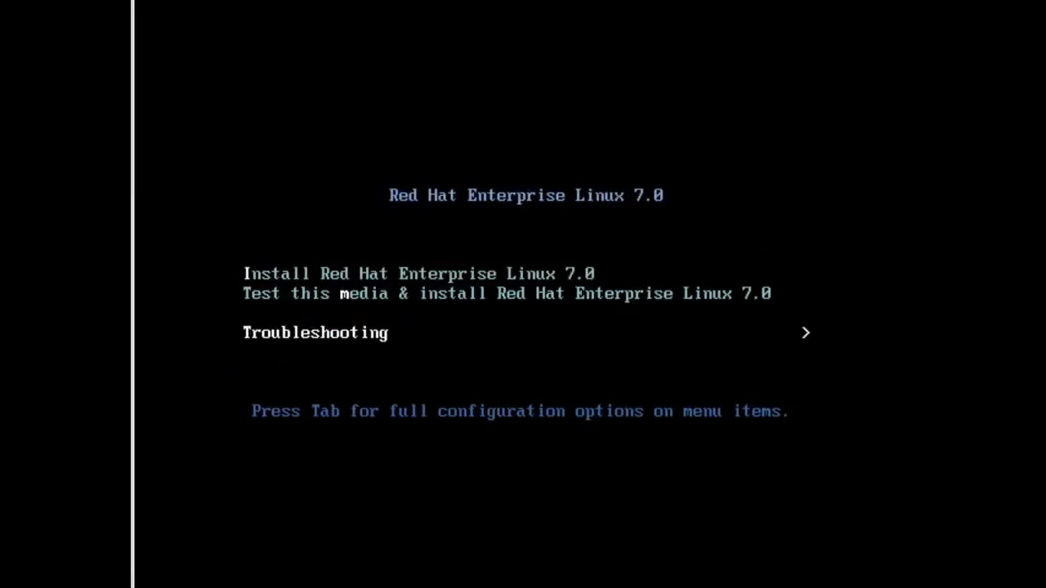
{"action": "key", "text": "Up"}
{"action": "key", "text": "Up"}
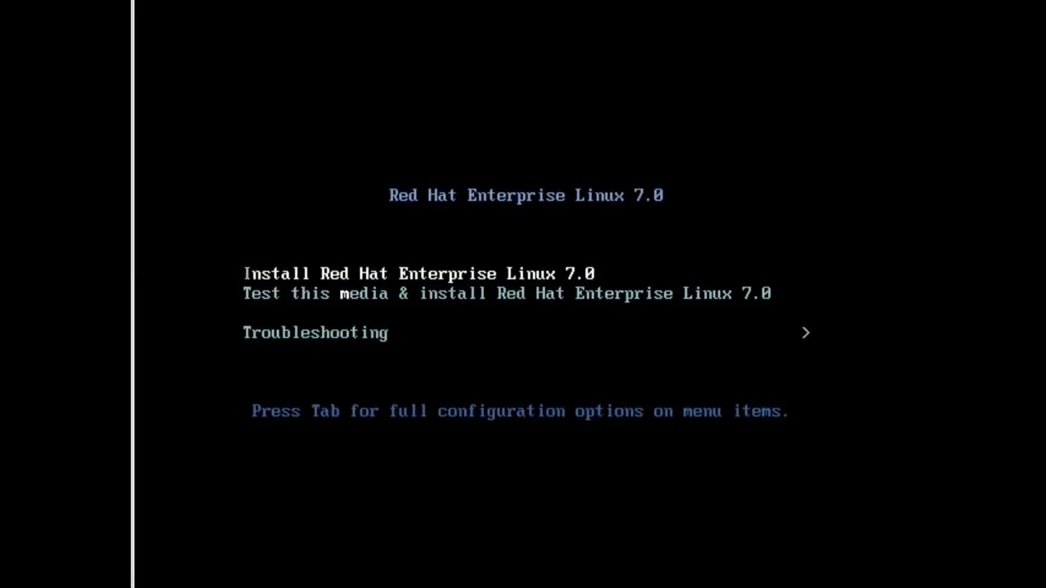
{"action": "key", "text": "Tab"}
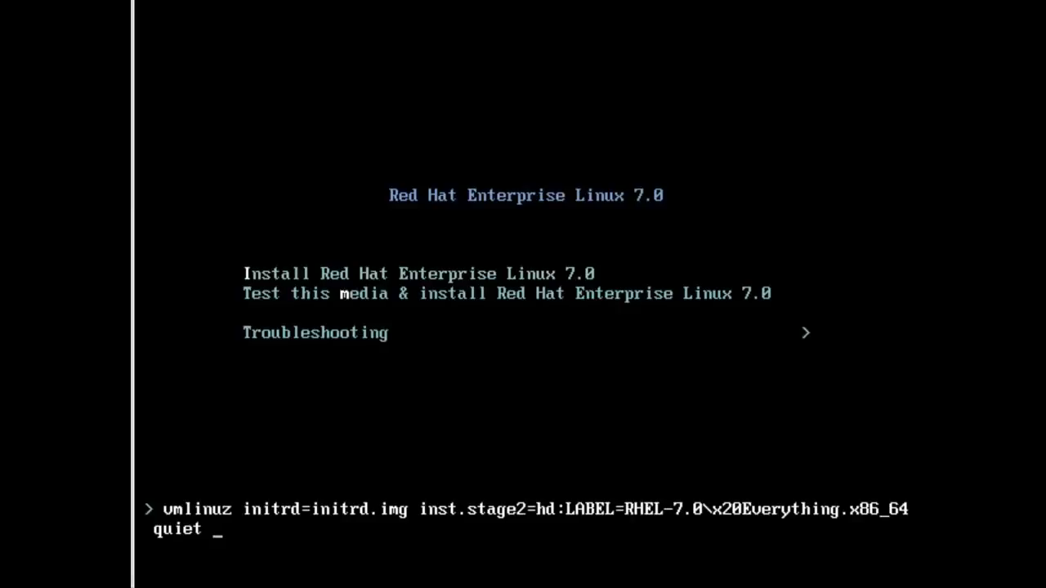
Add and then remove ' ks=' on the boot line, then boot the installer with default options.
{"action": "type", "text": "ks="}
{"action": "key", "text": "BackSpace"}
{"action": "key", "text": "BackSpace"}
{"action": "key", "text": "BackSpace"}
{"action": "key", "text": "Return"}
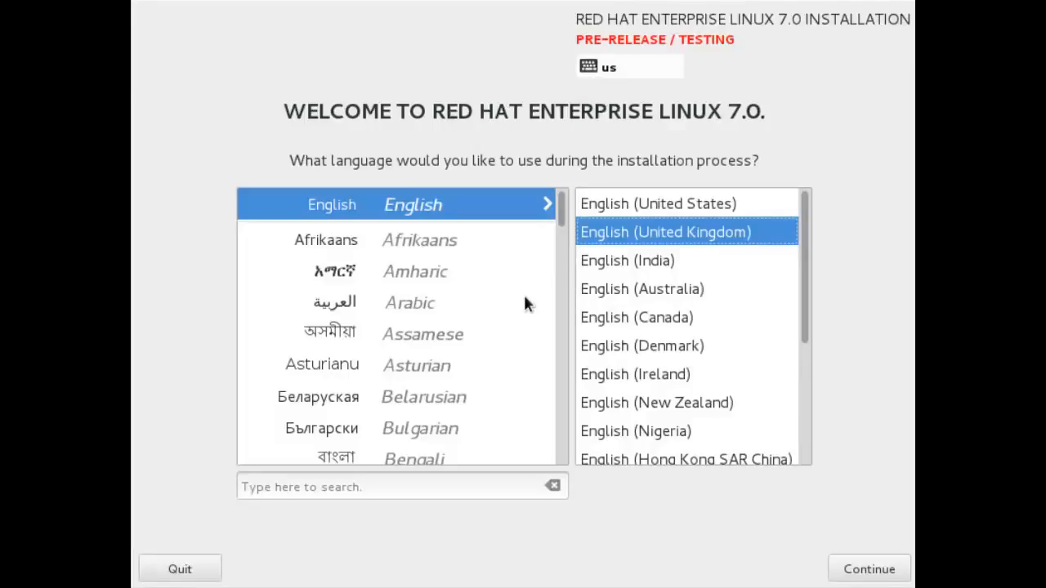
Accept the pre-release warning and view the auto-detected RHEL-7.0_Everything media on sr0 as installation source.
{"action": "left_click", "coordinate": [850, 575]}
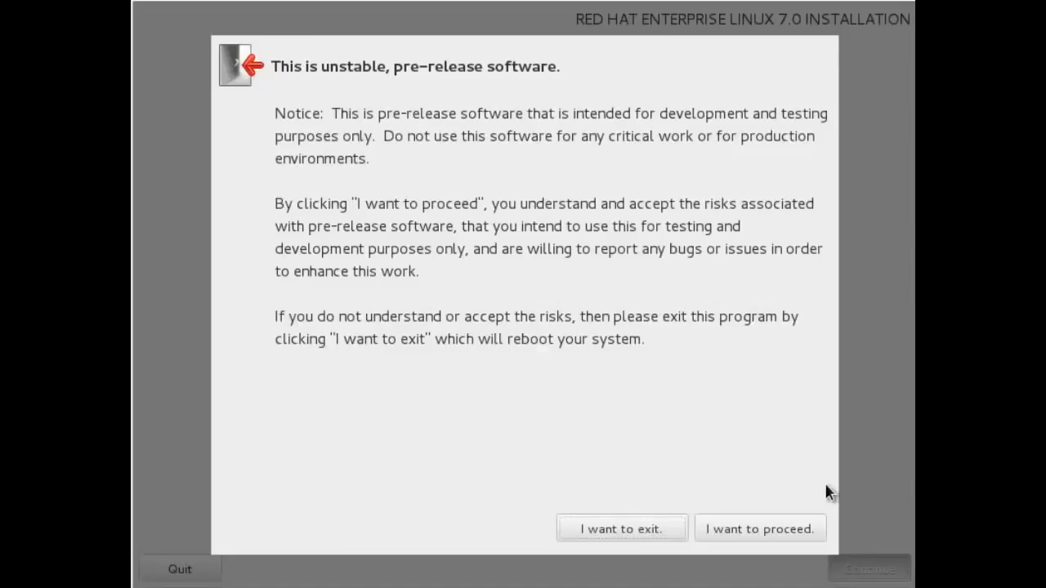
{"action": "left_click", "coordinate": [760, 528]}
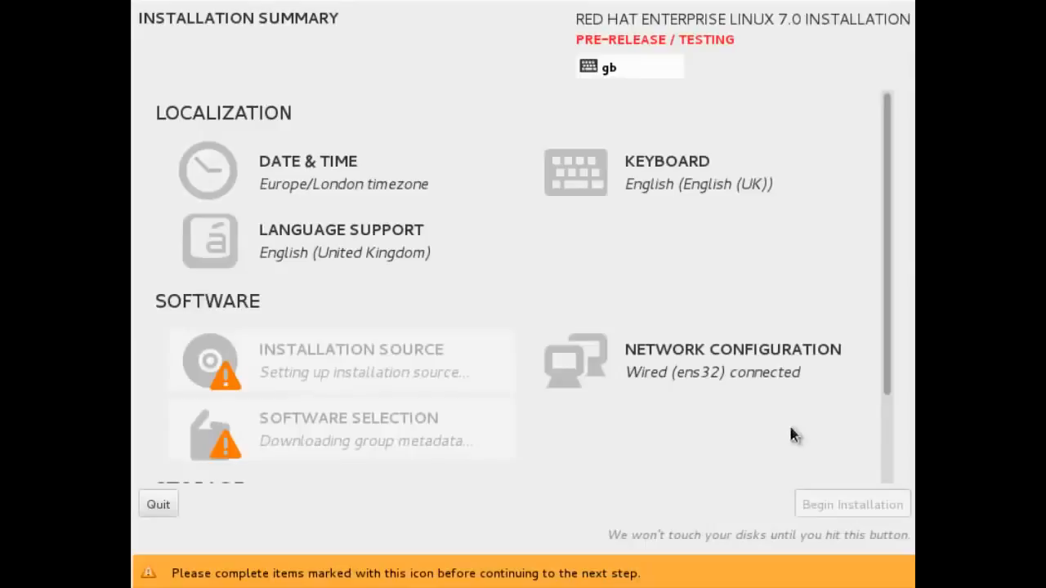
{"action": "left_click_drag", "start_coordinate": [888, 384], "coordinate": [877, 357]}
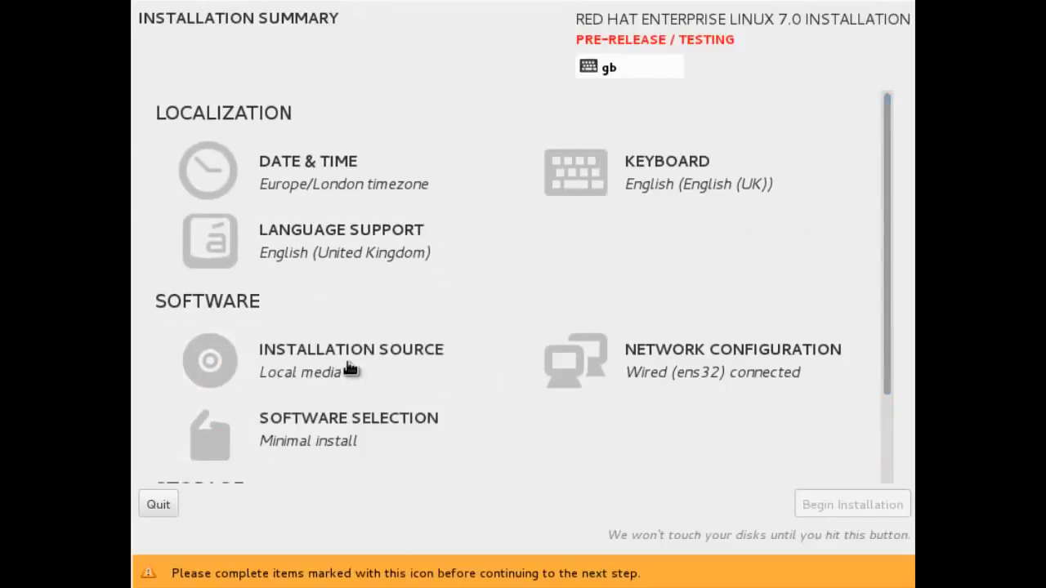
{"action": "left_click", "coordinate": [349, 370]}
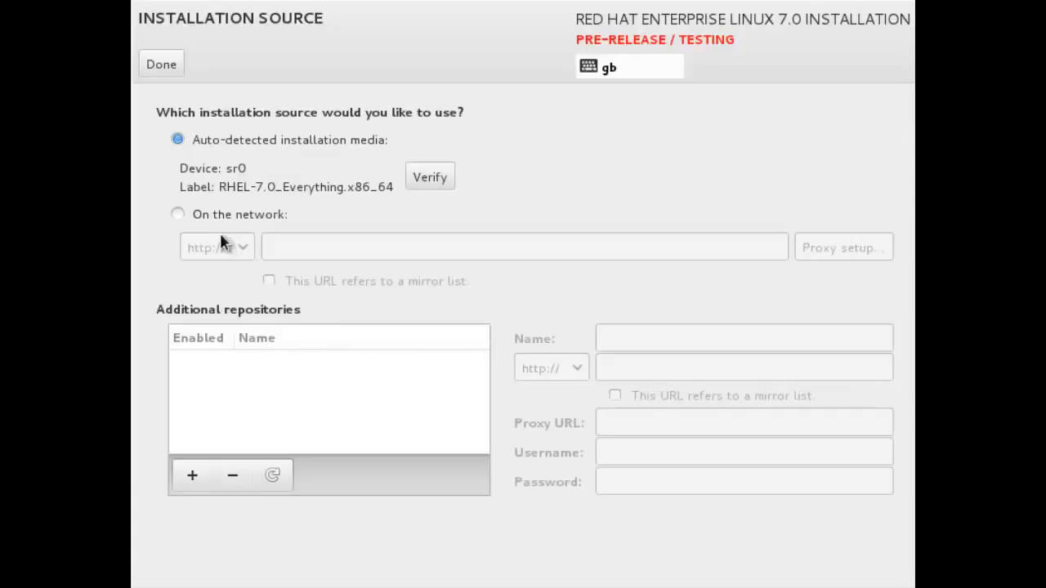
Keep Local media as the installation source and Minimal install as the software selection.
{"action": "left_click", "coordinate": [166, 65]}
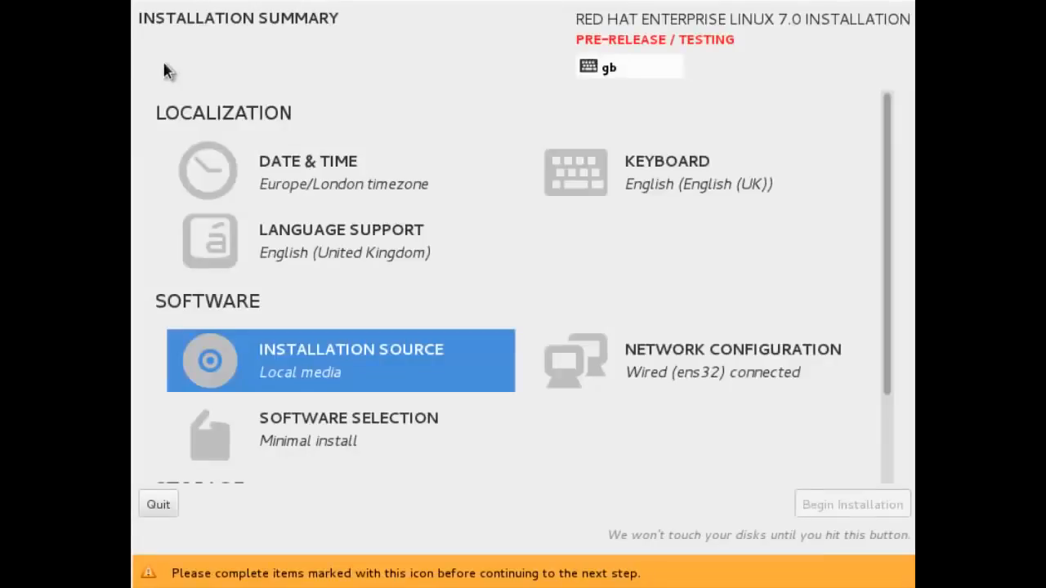
{"action": "left_click", "coordinate": [324, 433]}
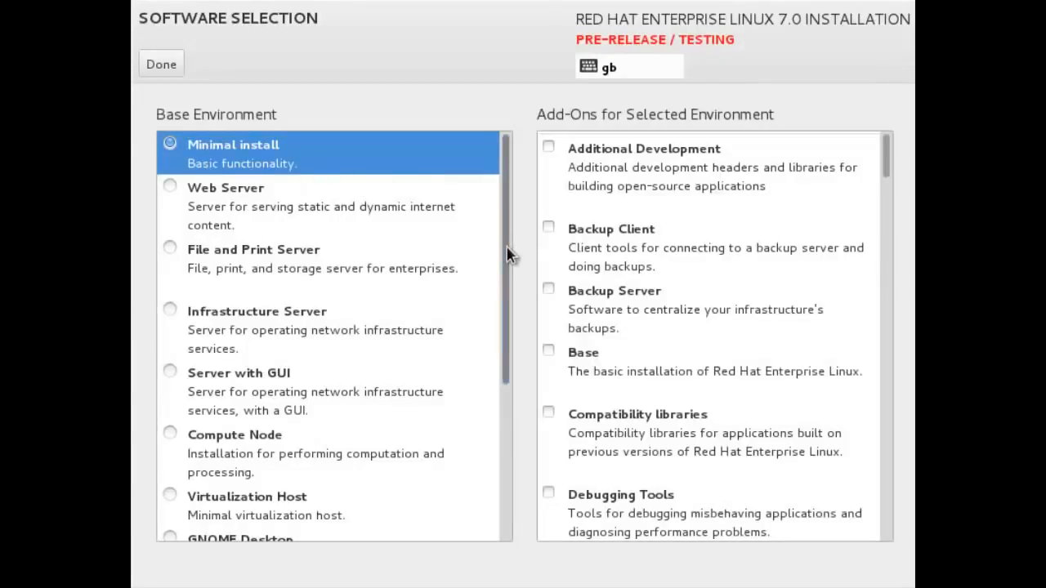
{"action": "left_click_drag", "start_coordinate": [506, 248], "coordinate": [483, 230]}
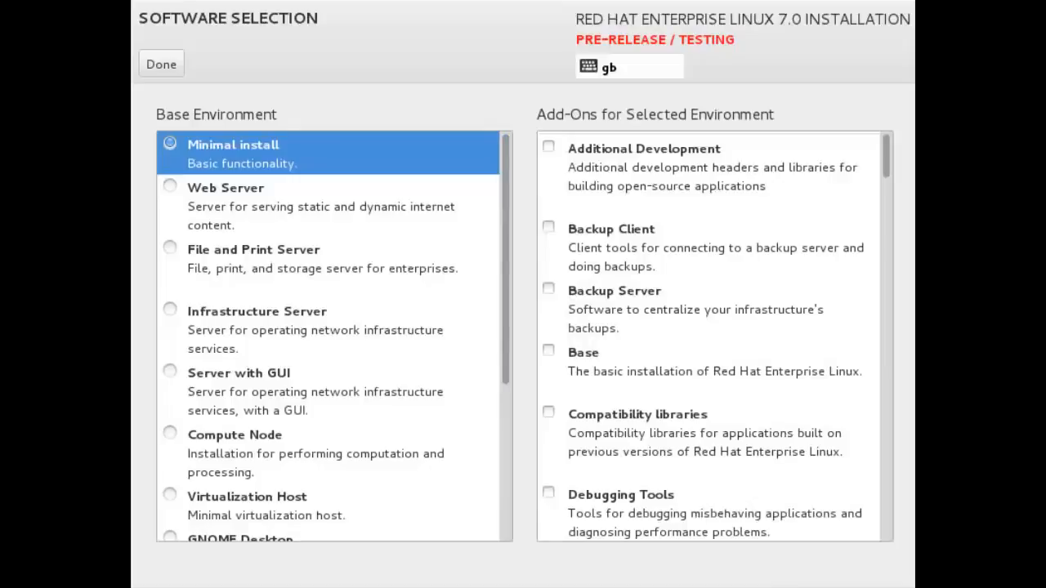
{"action": "left_click", "coordinate": [176, 69]}
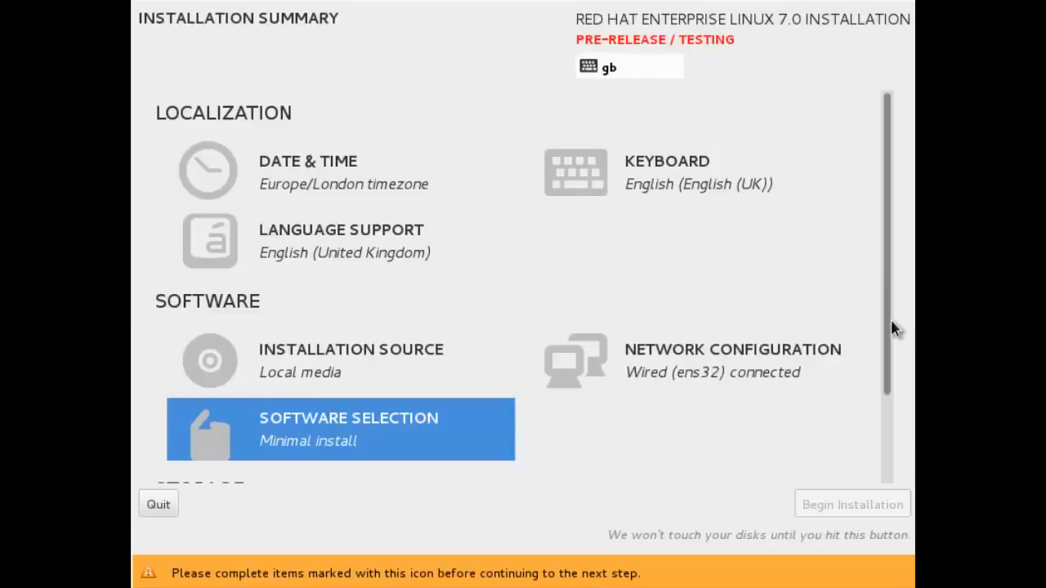
Use the 16.38 GB disk with automatic partitioning and the LVM partition scheme.
{"action": "left_click_drag", "start_coordinate": [890, 329], "coordinate": [876, 435]}
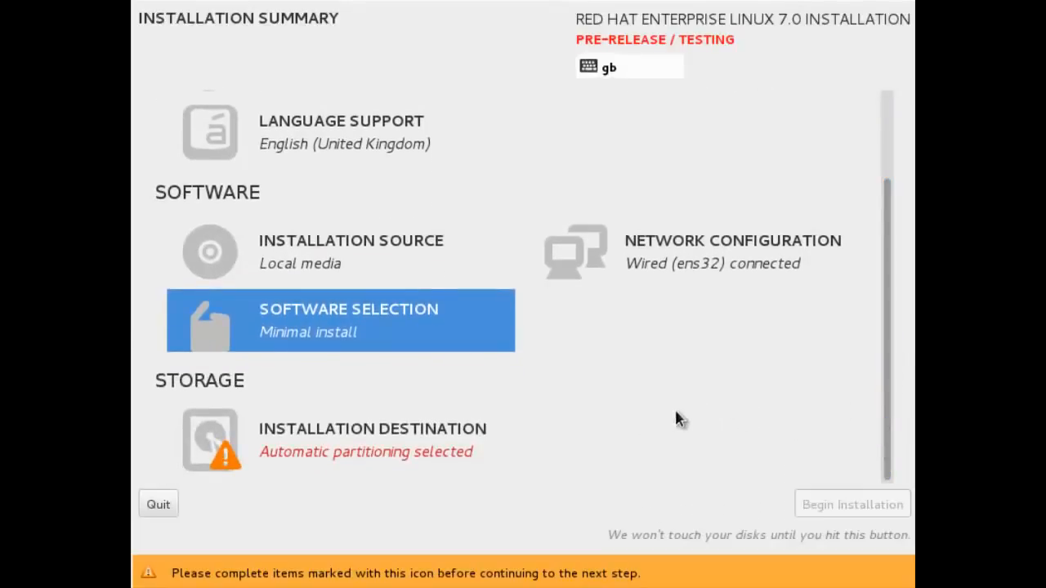
{"action": "left_click", "coordinate": [351, 457]}
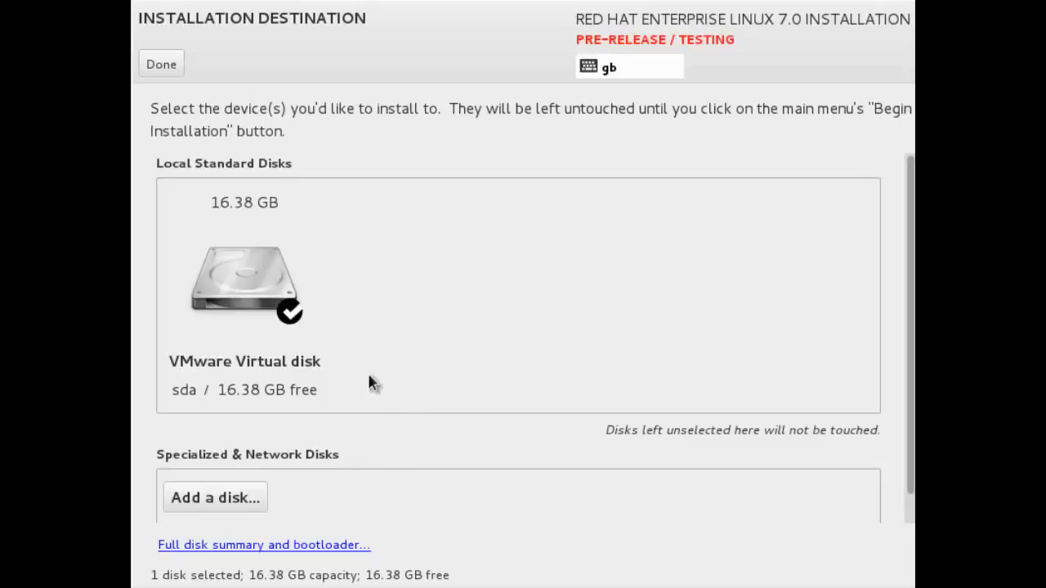
{"action": "left_click", "coordinate": [154, 63]}
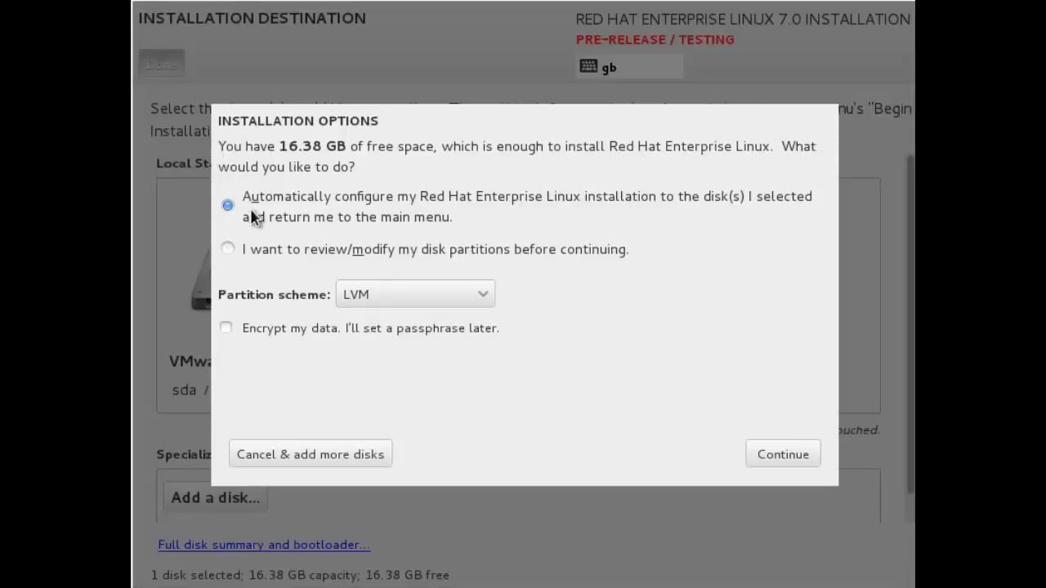
{"action": "left_click", "coordinate": [364, 298]}
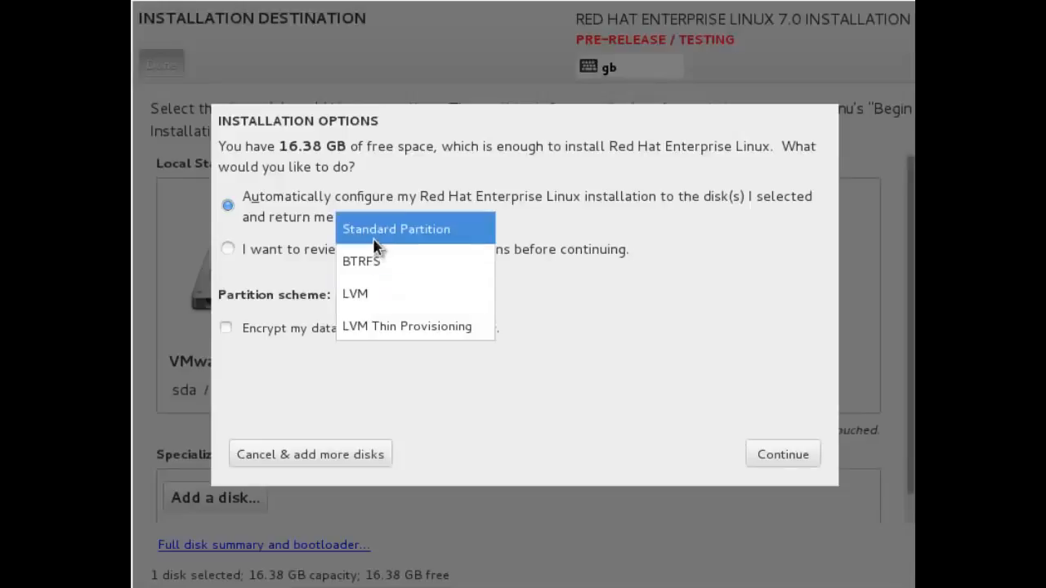
{"action": "left_click", "coordinate": [379, 285]}
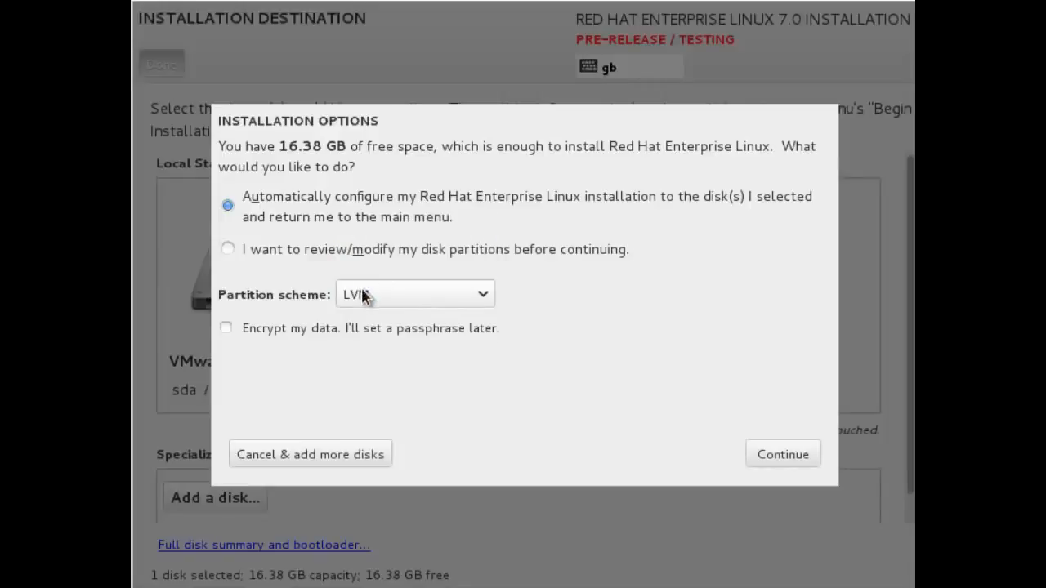
{"action": "left_click", "coordinate": [771, 455]}
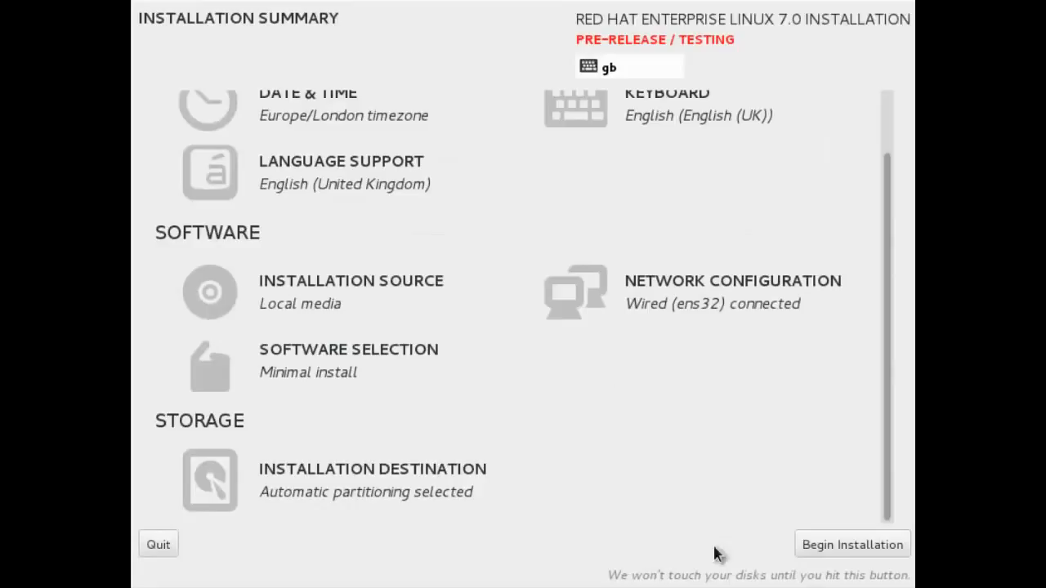
Begin the installation, then set and confirm the root password, accepting the weak-password warning.
{"action": "left_click", "coordinate": [821, 546]}
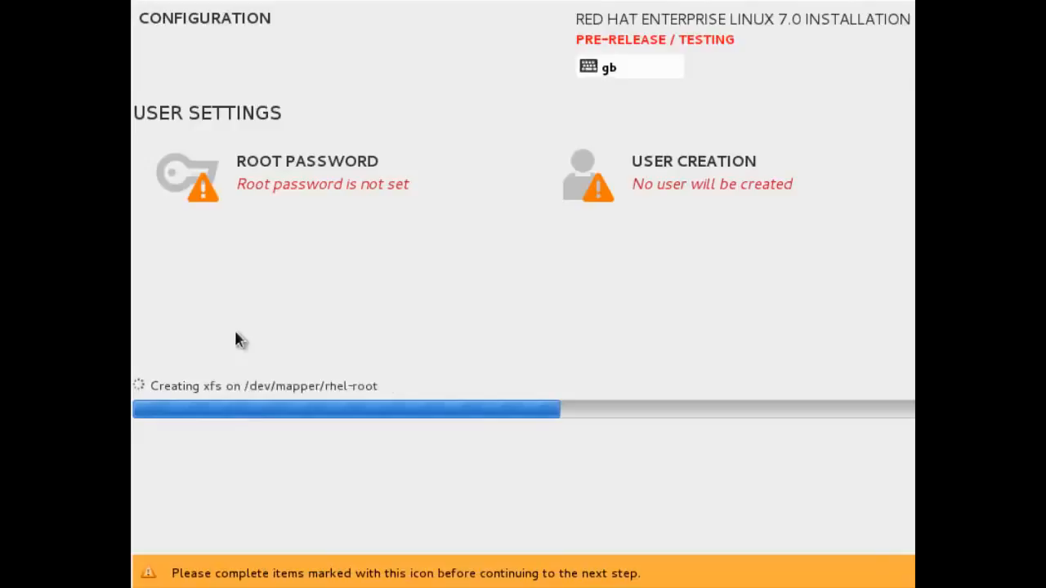
{"action": "left_click", "coordinate": [276, 183]}
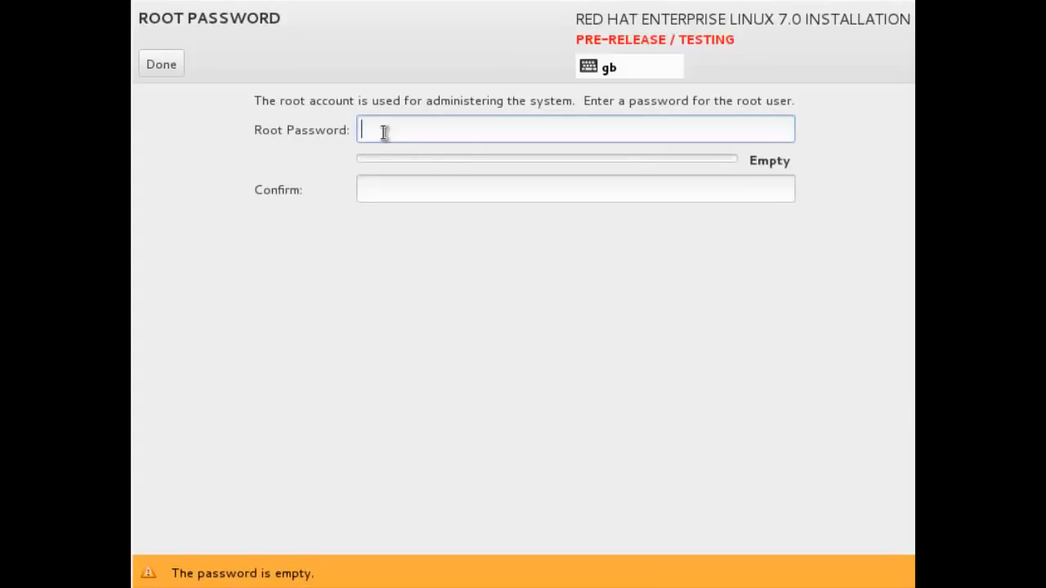
{"action": "type", "text": "••••••••"}
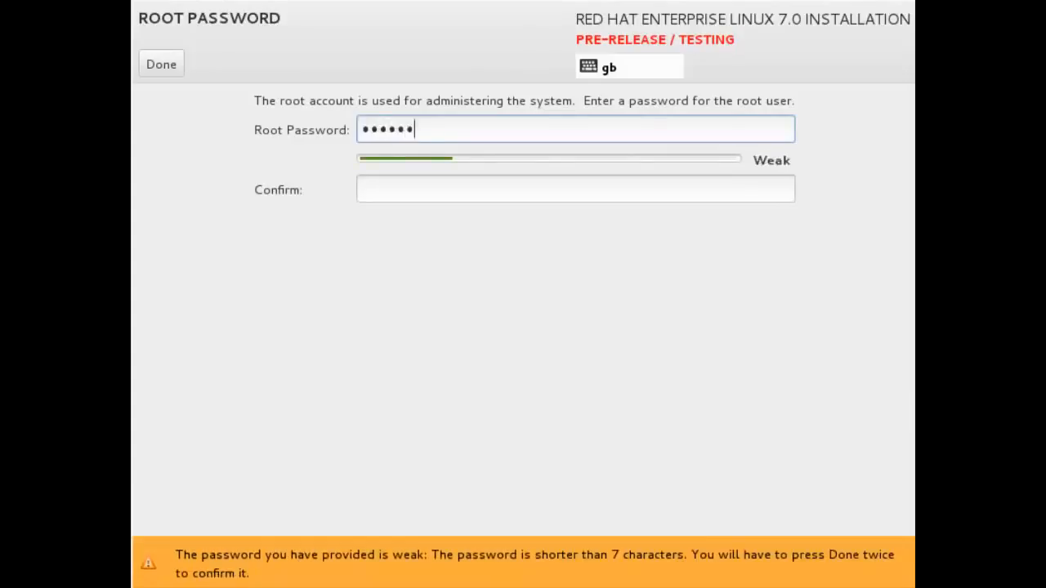
{"action": "type", "text": "•"}
{"action": "left_click", "coordinate": [390, 189]}
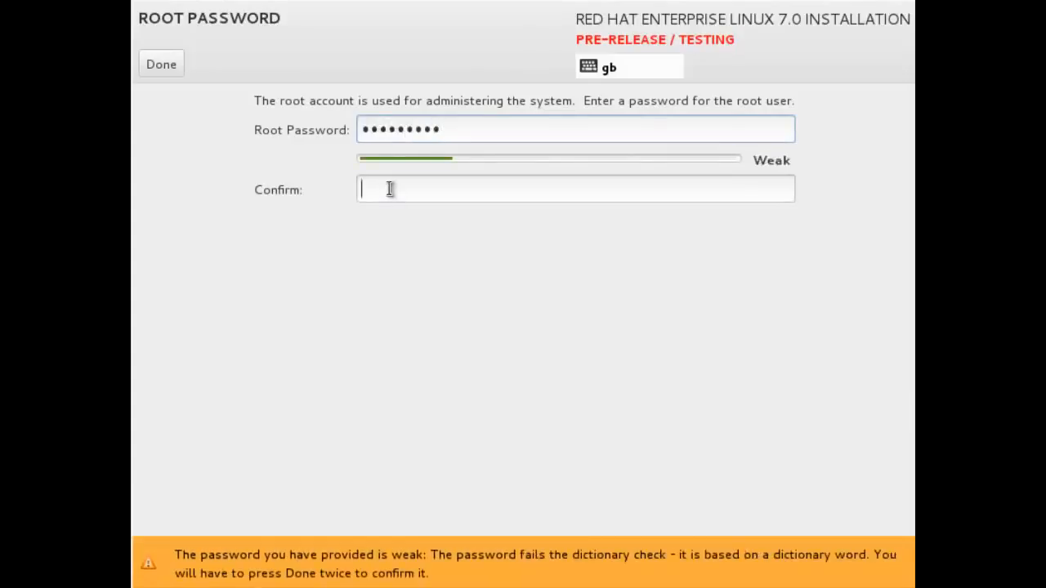
{"action": "type", "text": "•••••"}
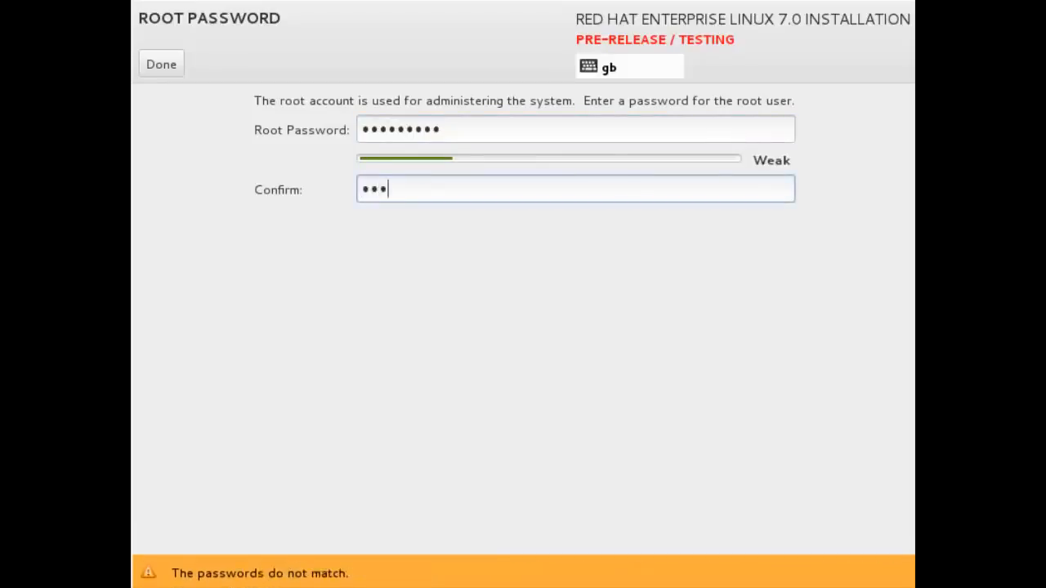
{"action": "type", "text": "••••"}
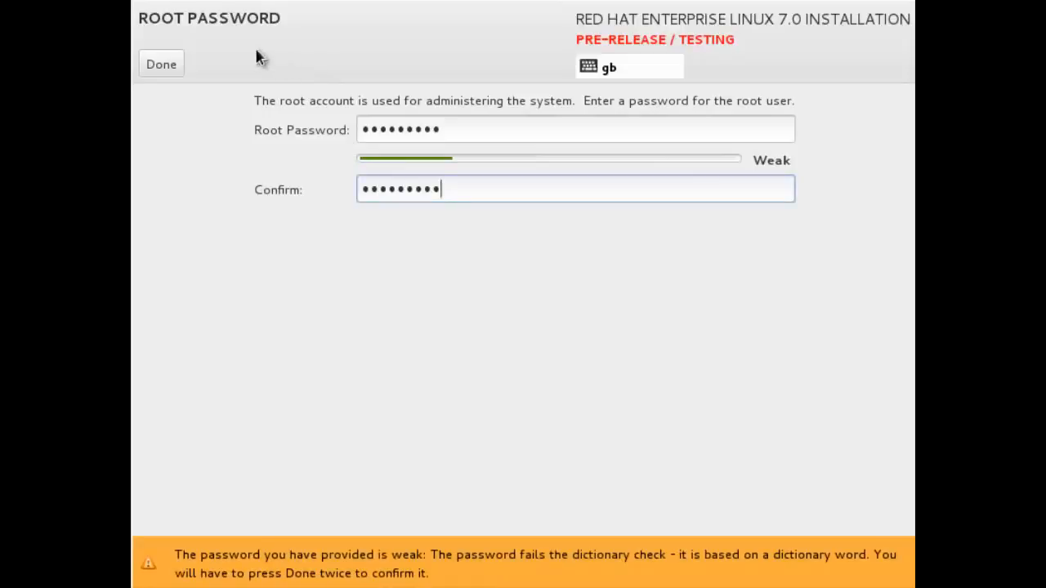
{"action": "left_click", "coordinate": [170, 63]}
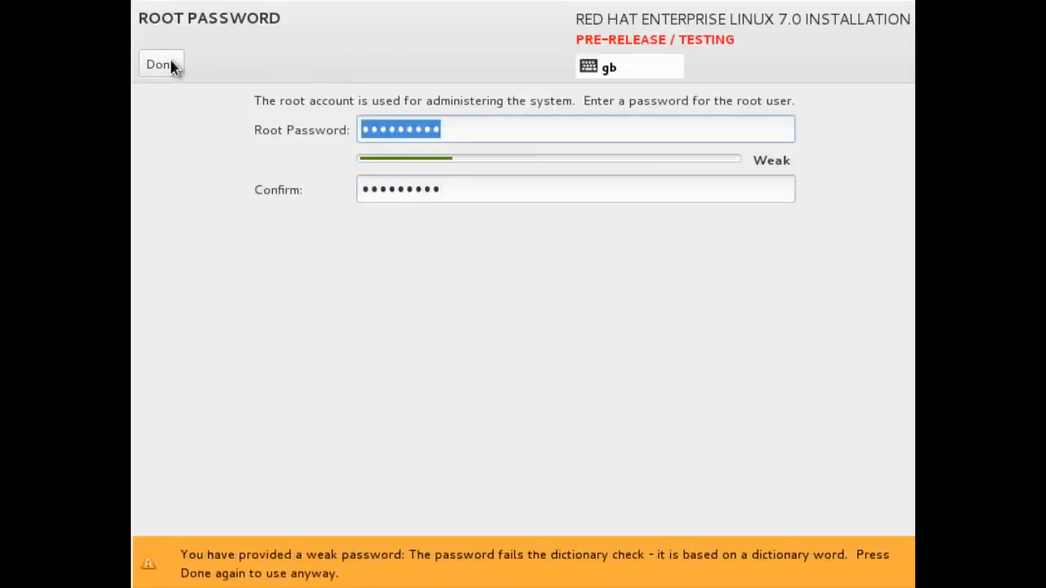
{"action": "left_click", "coordinate": [171, 61]}
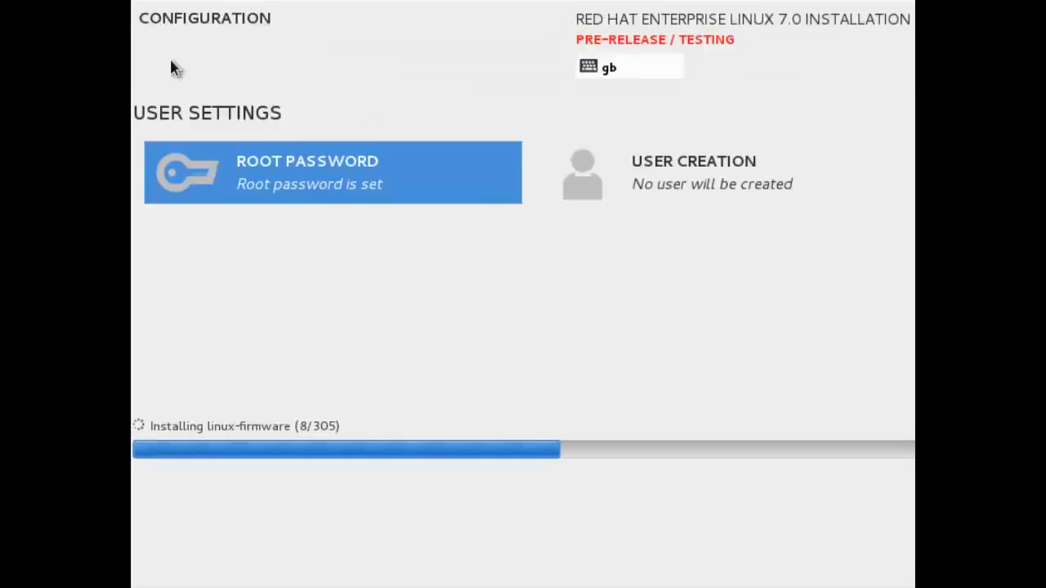
Enter a username, make the user an administrator, and set and confirm the user's password.
{"action": "left_click", "coordinate": [692, 177]}
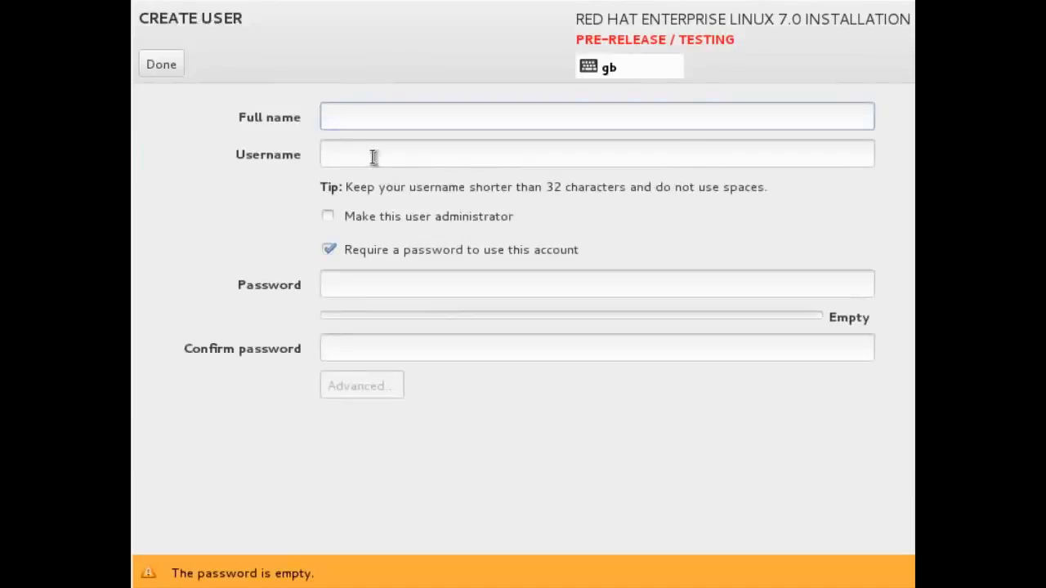
{"action": "left_click", "coordinate": [373, 157]}
{"action": "type", "text": "bob"}
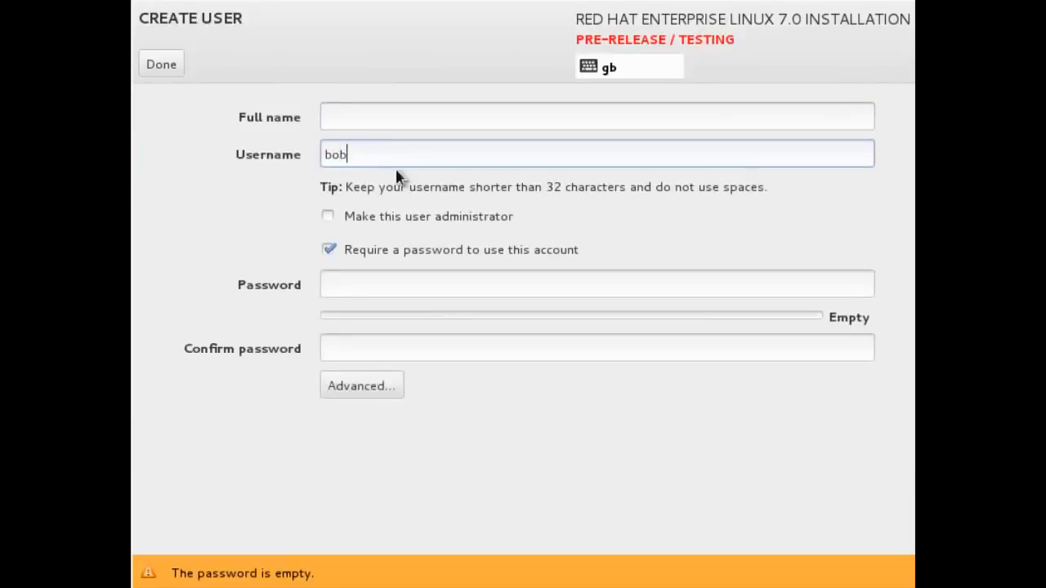
{"action": "left_click", "coordinate": [327, 219]}
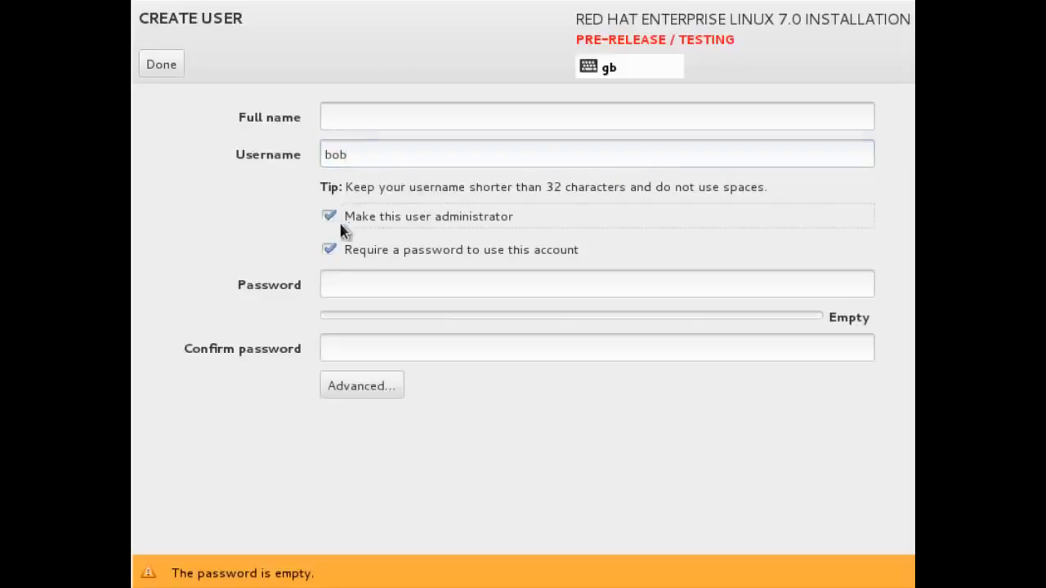
{"action": "left_click", "coordinate": [360, 287]}
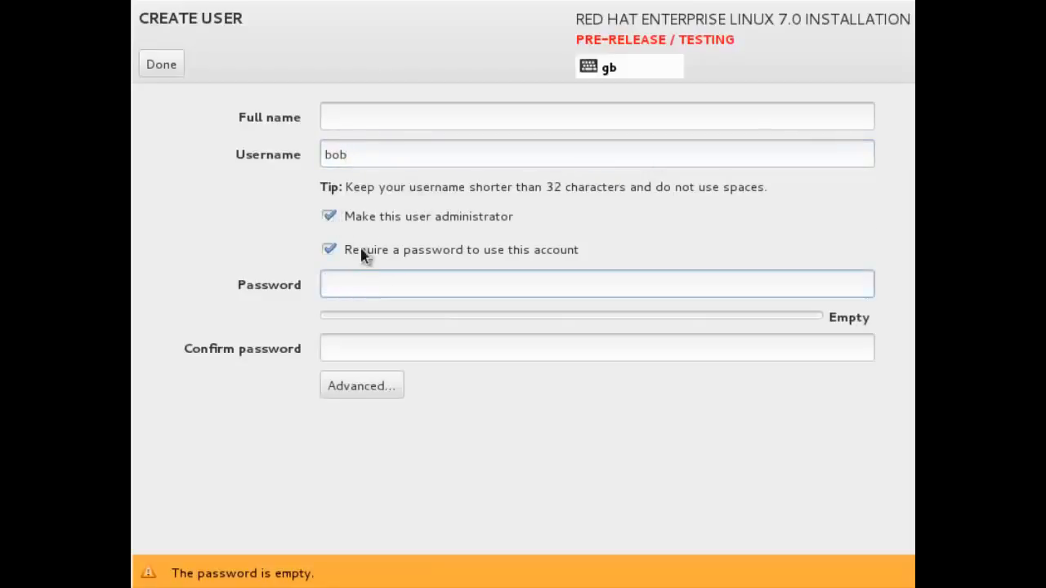
{"action": "type", "text": "password1"}
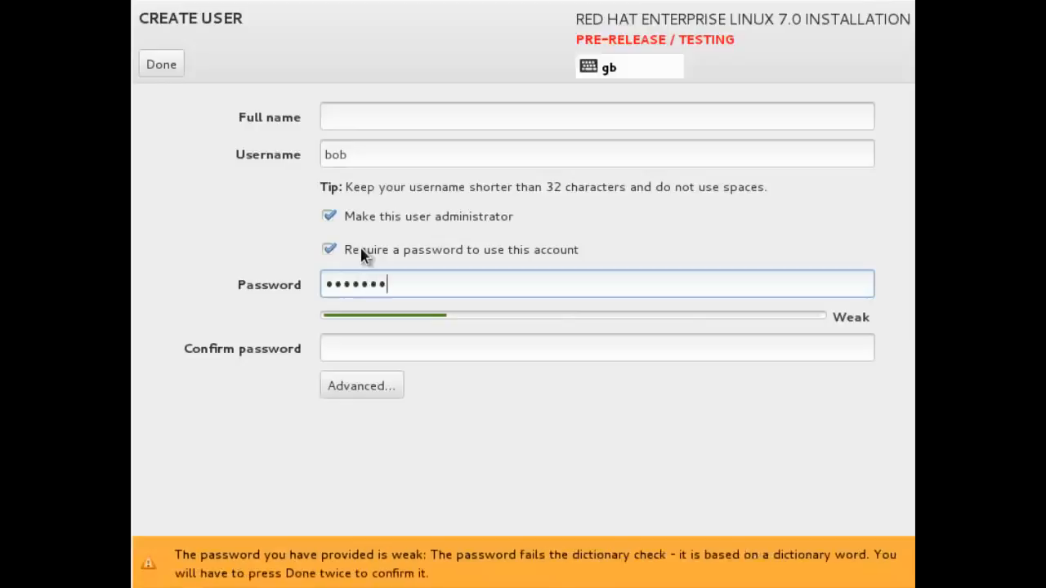
{"action": "left_click", "coordinate": [336, 351]}
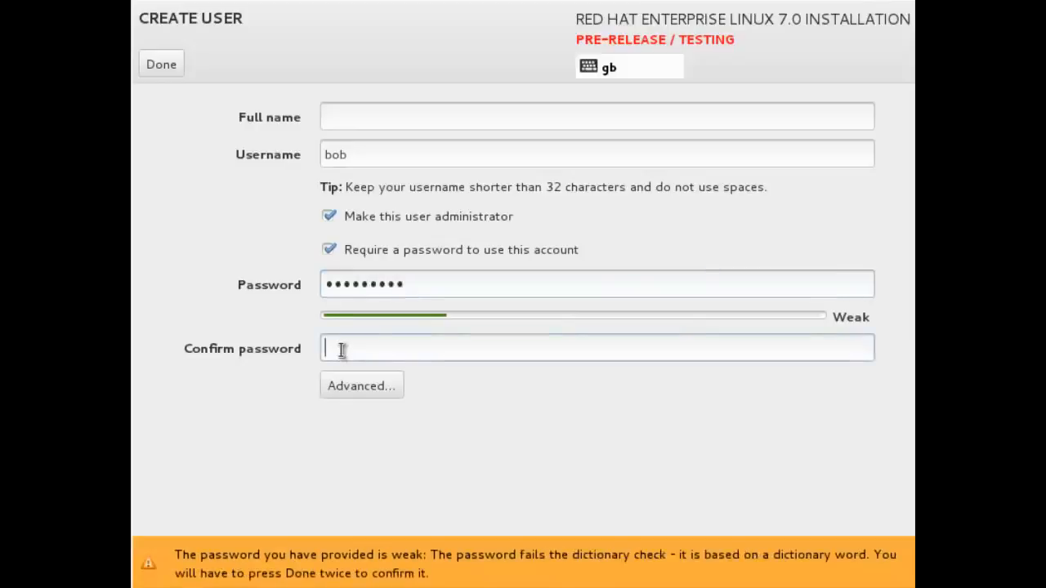
{"action": "type", "text": "password1"}
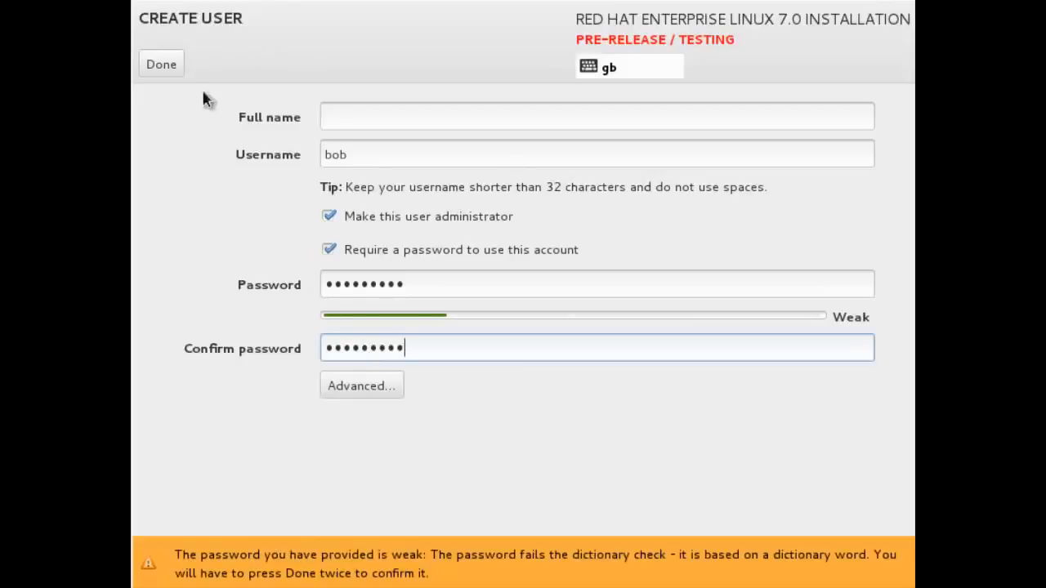
Create the user despite the weak-password warning, then log in as root at the installed system's console.
{"action": "left_click", "coordinate": [171, 67]}
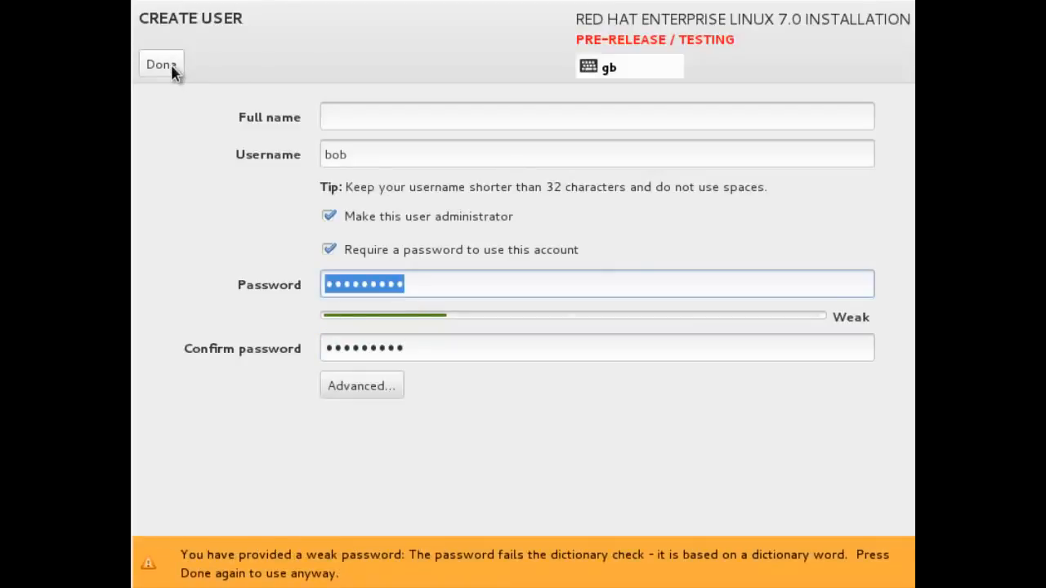
{"action": "left_click", "coordinate": [171, 67]}
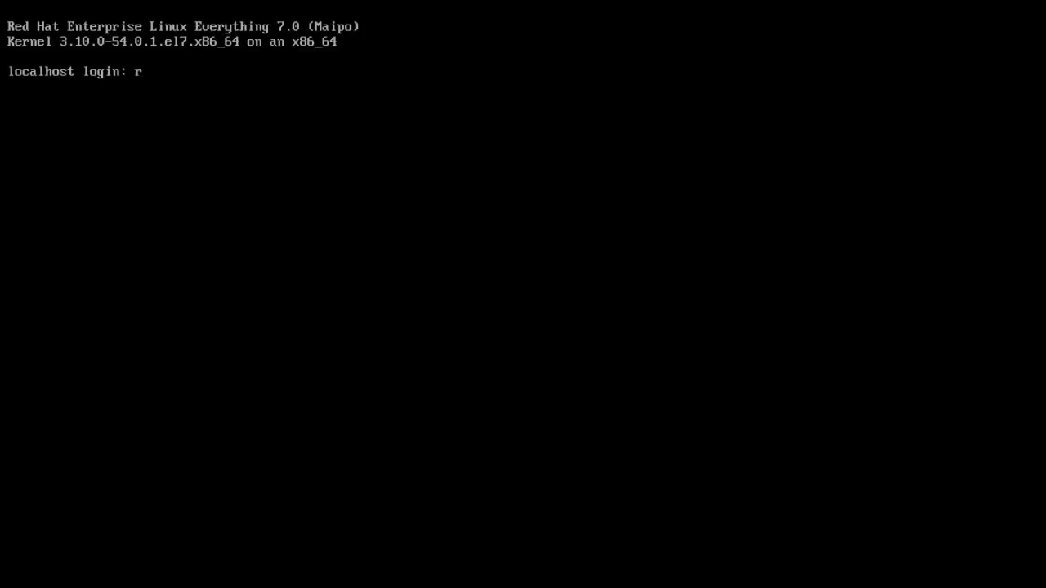
{"action": "type", "text": "oot"}
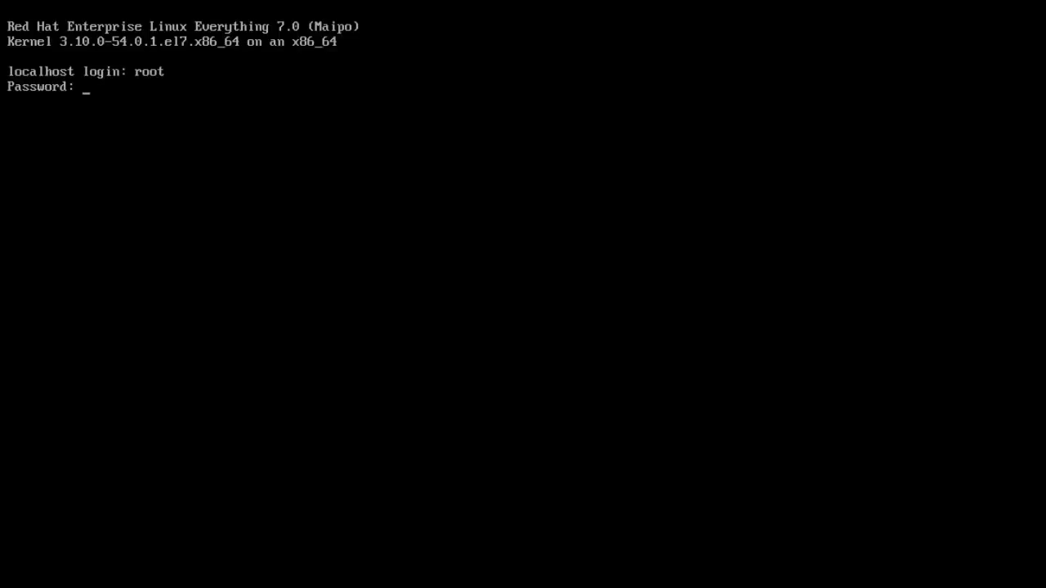
{"action": "key", "text": "Return"}
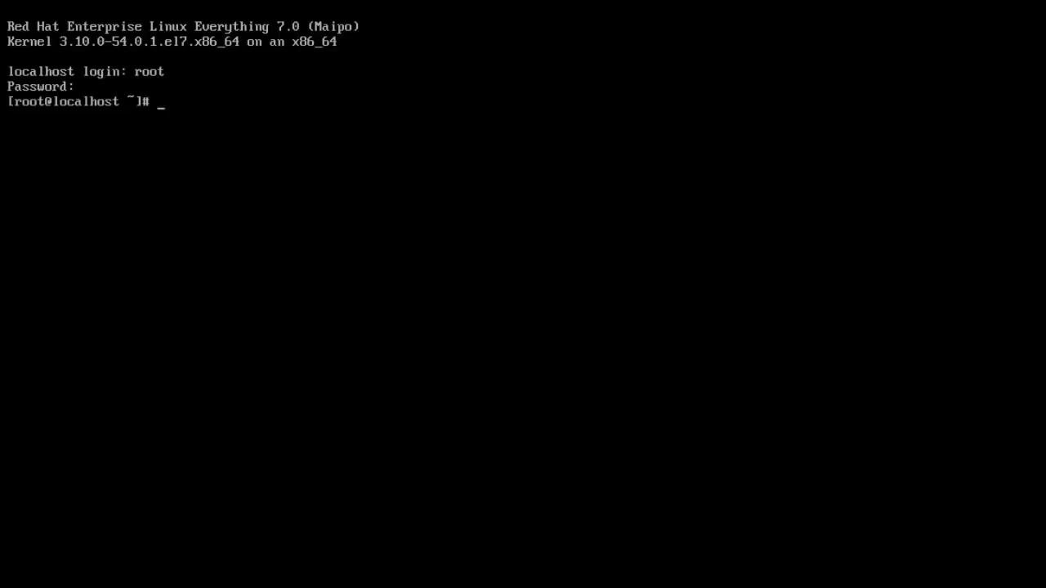
Clear the console, create /mnt/dvd with mkdir, and type 'vi /etc/fstab'.
{"action": "key", "text": "ctrl+l"}
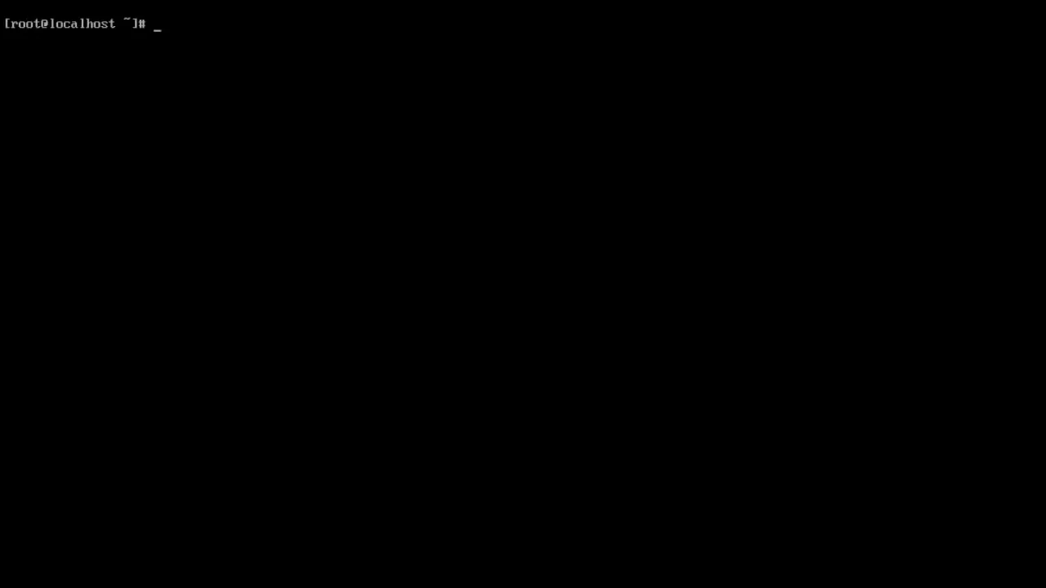
{"action": "type", "text": "mkdir /mnt/dvd"}
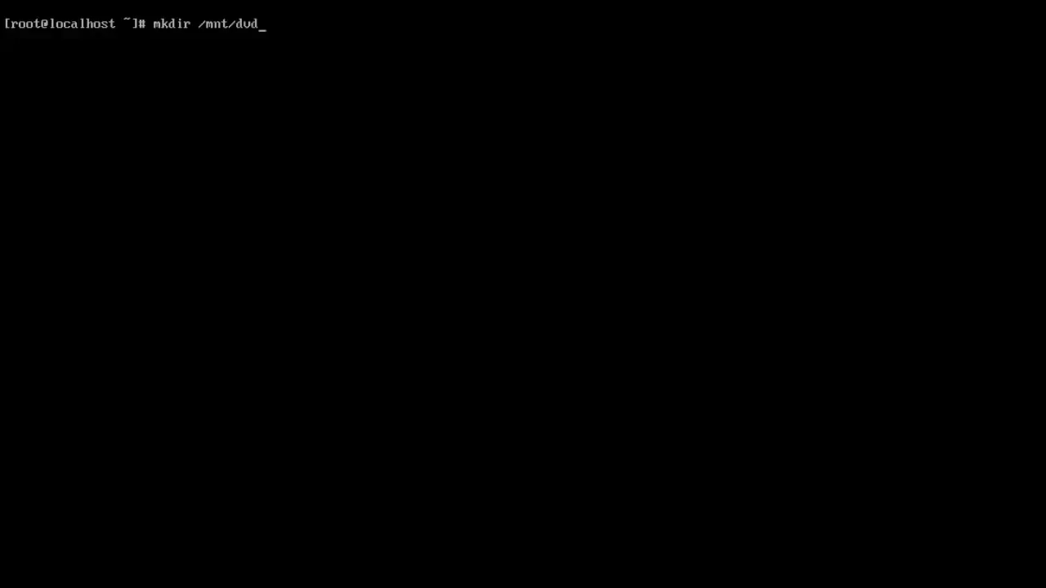
{"action": "key", "text": "Return"}
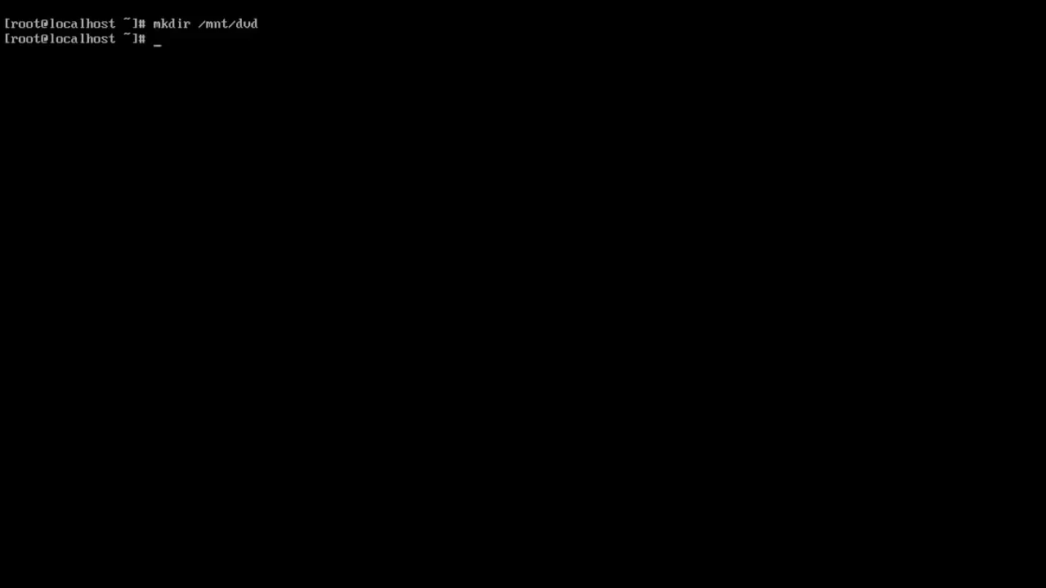
{"action": "key", "text": "ctrl+l"}
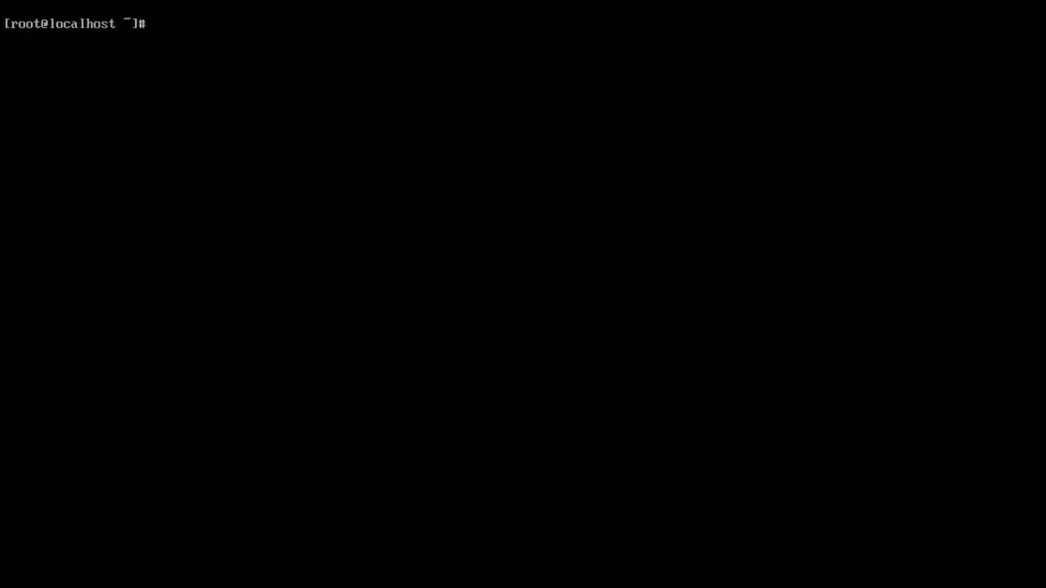
{"action": "type", "text": "vi /etc/fstab"}
Add the line '/dev/cdrom /mnt/dvd iso9660 ro 0 0' below the /boot entry and save /etc/fstab.
{"action": "key", "text": "Return"}
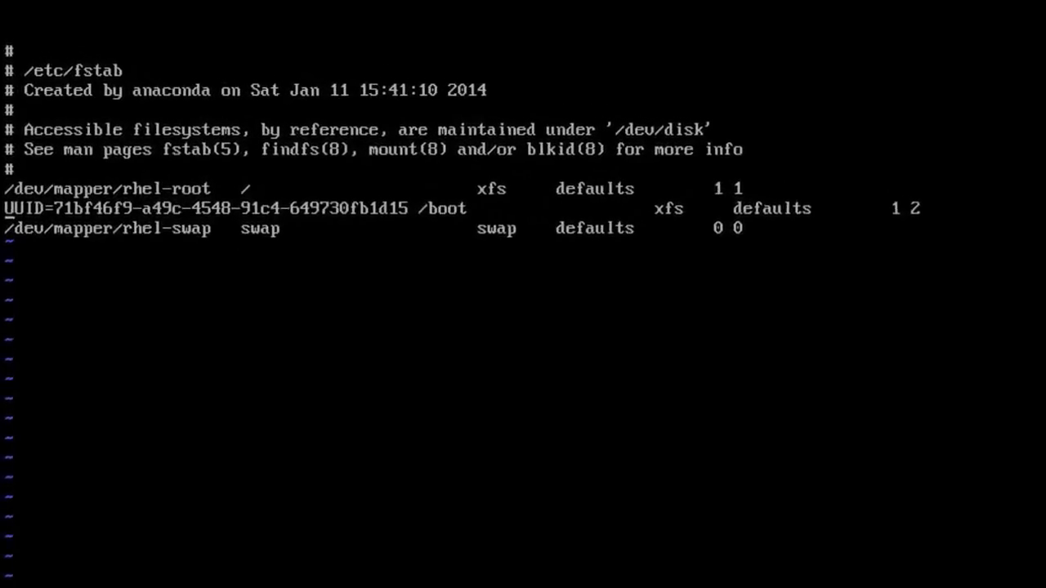
{"action": "key", "text": "o"}
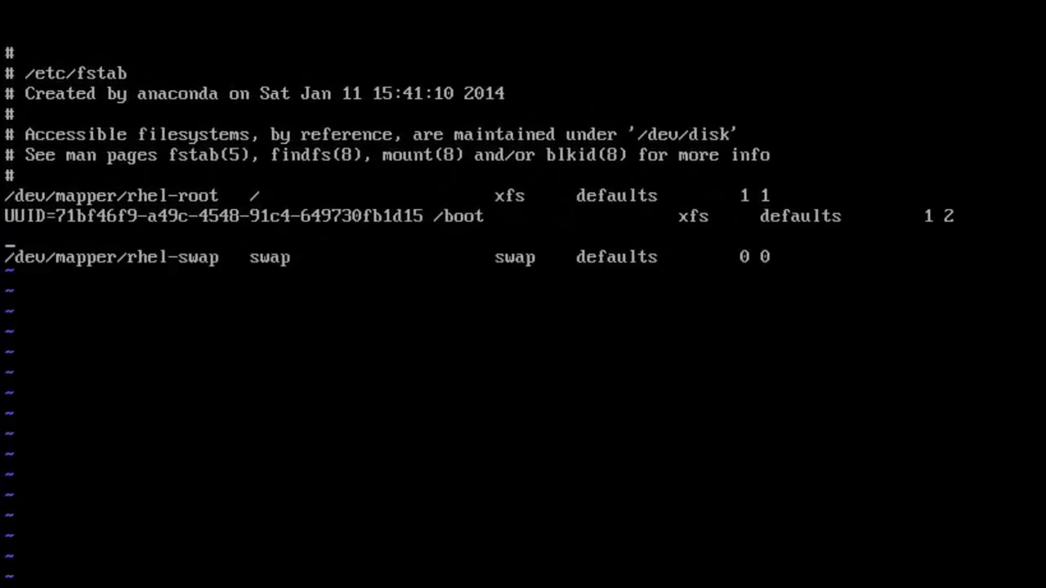
{"action": "type", "text": "/dev/cdrom "}
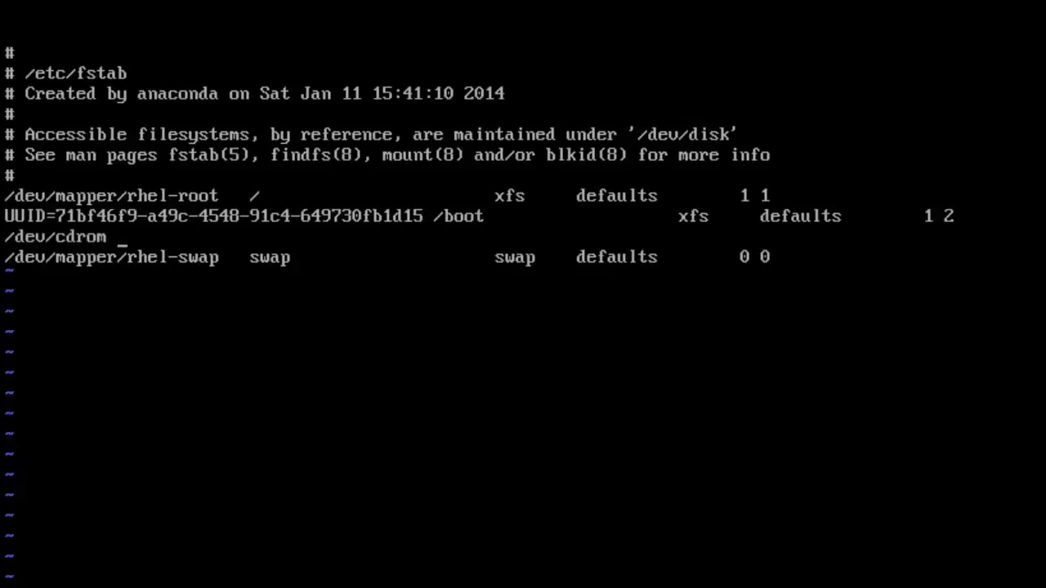
{"action": "type", "text": " /mnt/dvd"}
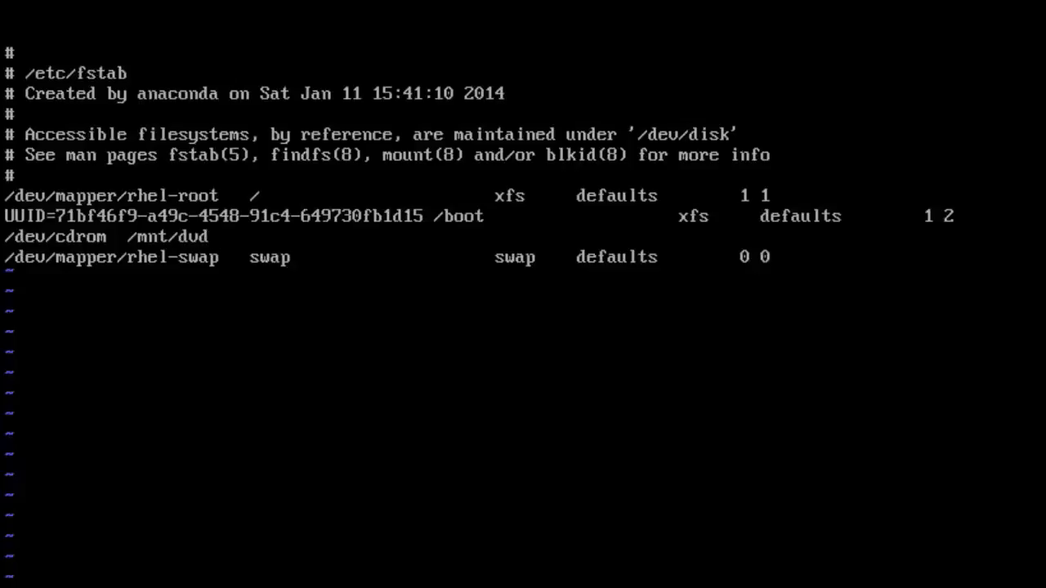
{"action": "type", "text": "  iso9660  ro"}
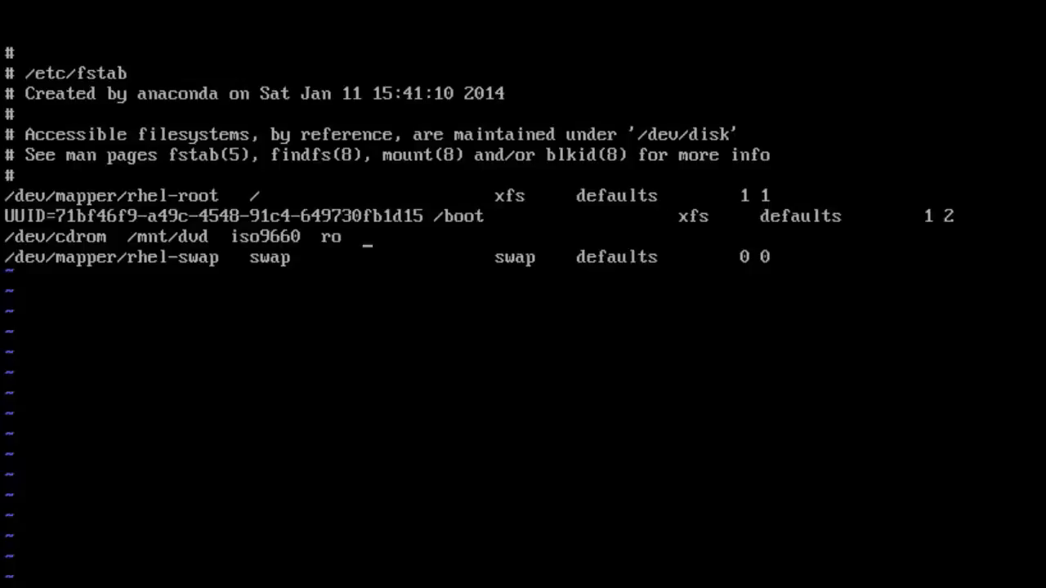
{"action": "type", "text": "  0 0"}
{"action": "key", "text": "Escape"}
{"action": "key", "text": "Return"}
Run 'mount -a' and confirm with 'mount' that /dev/sr0 is mounted read-only at /mnt/dvd.
{"action": "key", "text": "ctrl+l"}
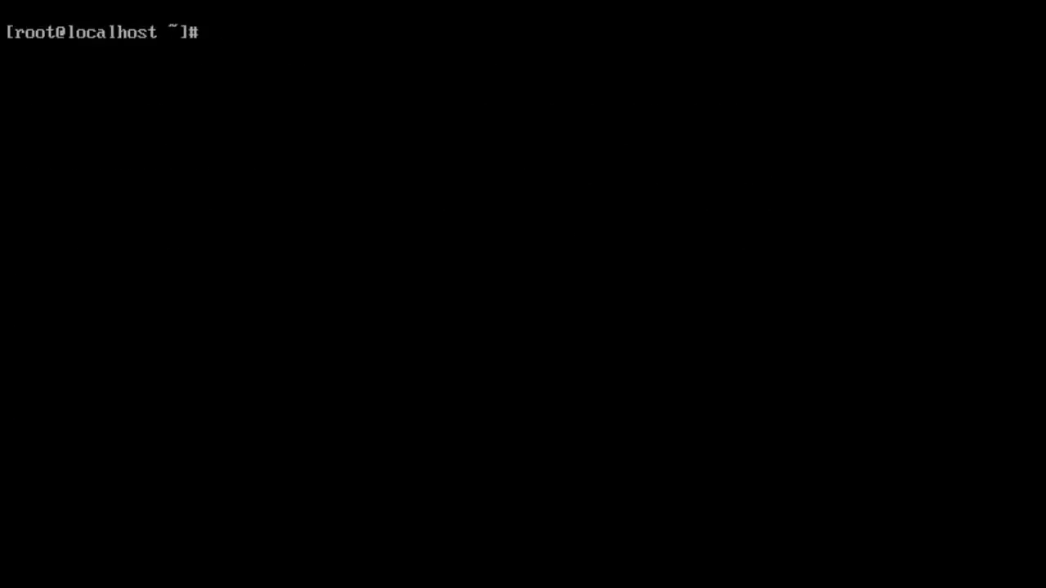
{"action": "type", "text": "mount -a"}
{"action": "key", "text": "Return"}
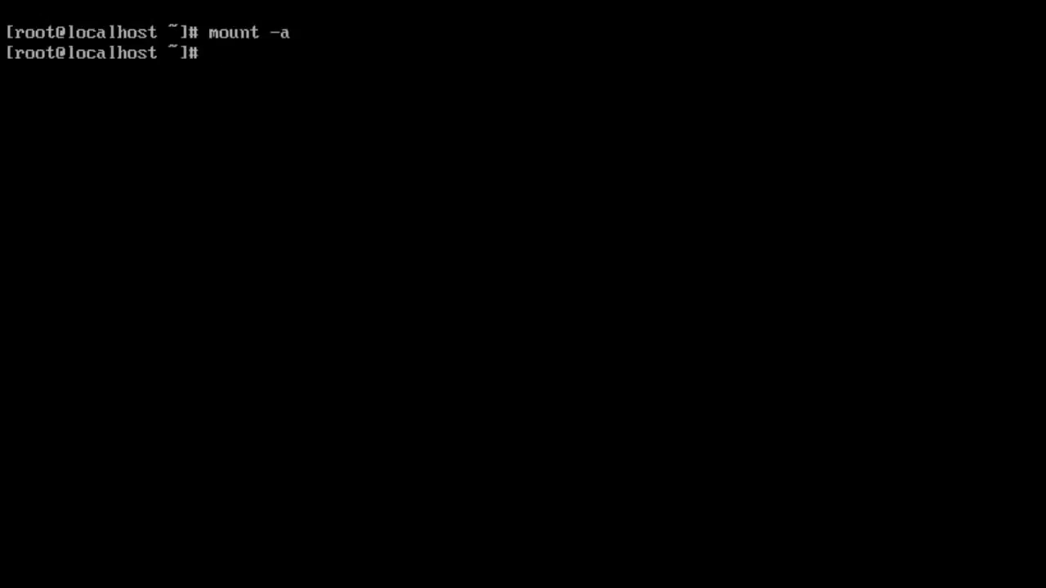
{"action": "type", "text": "mount"}
{"action": "key", "text": "Return"}
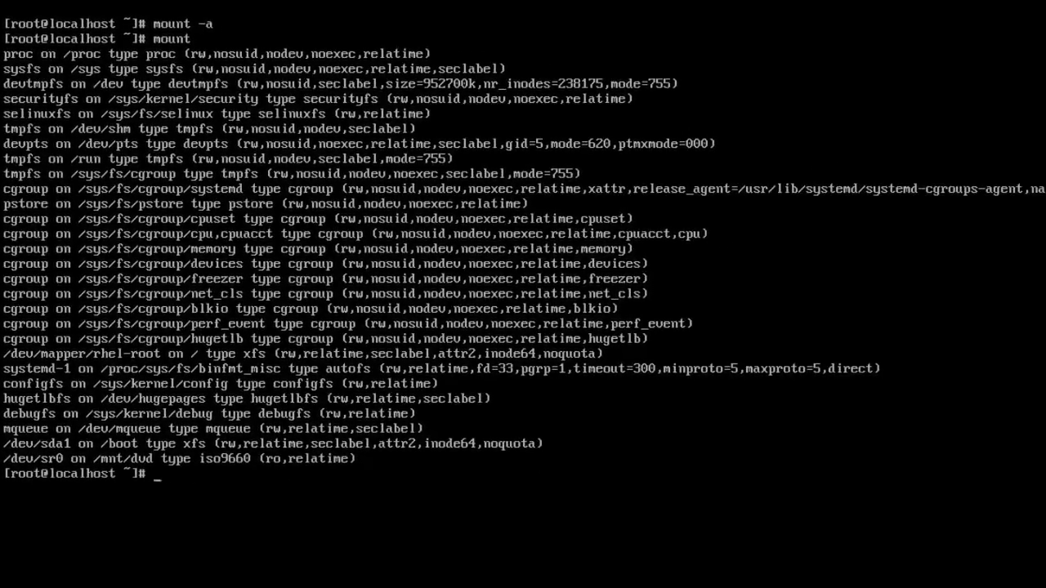
{"action": "key", "text": "ctrl+l"}
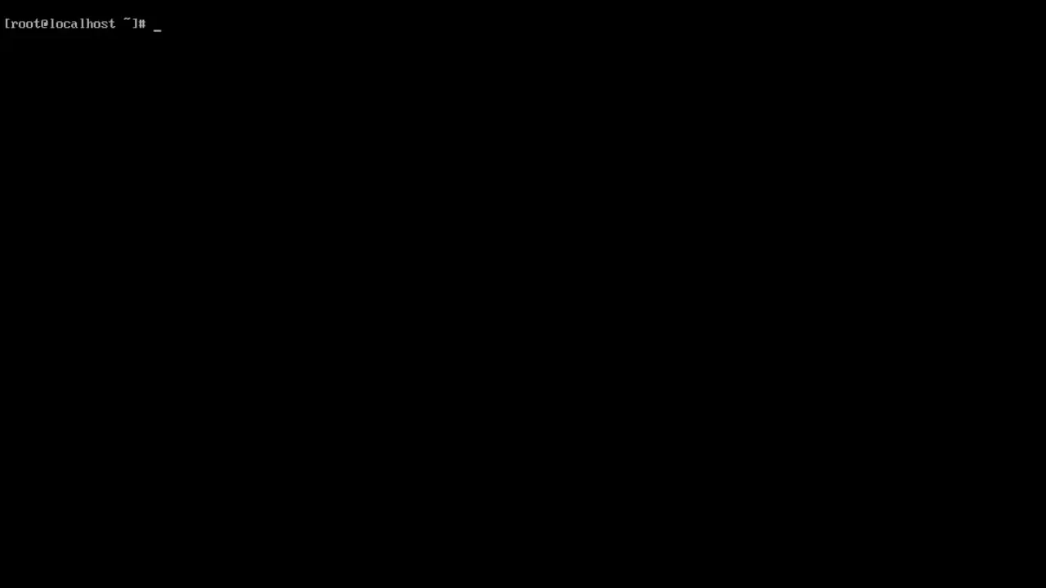
Change into /etc/yum.repos.d, completing the path with Tab.
{"action": "type", "text": "cd /etc/yum"}
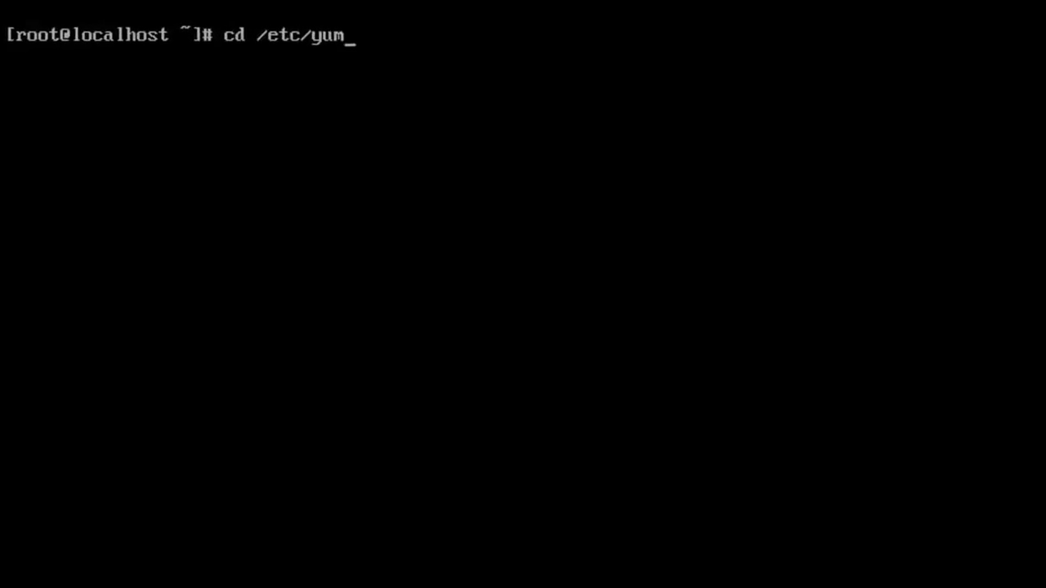
{"action": "type", "text": "."}
{"action": "key", "text": "BackSpace"}
{"action": "key", "text": "Tab"}
{"action": "key", "text": "Tab"}
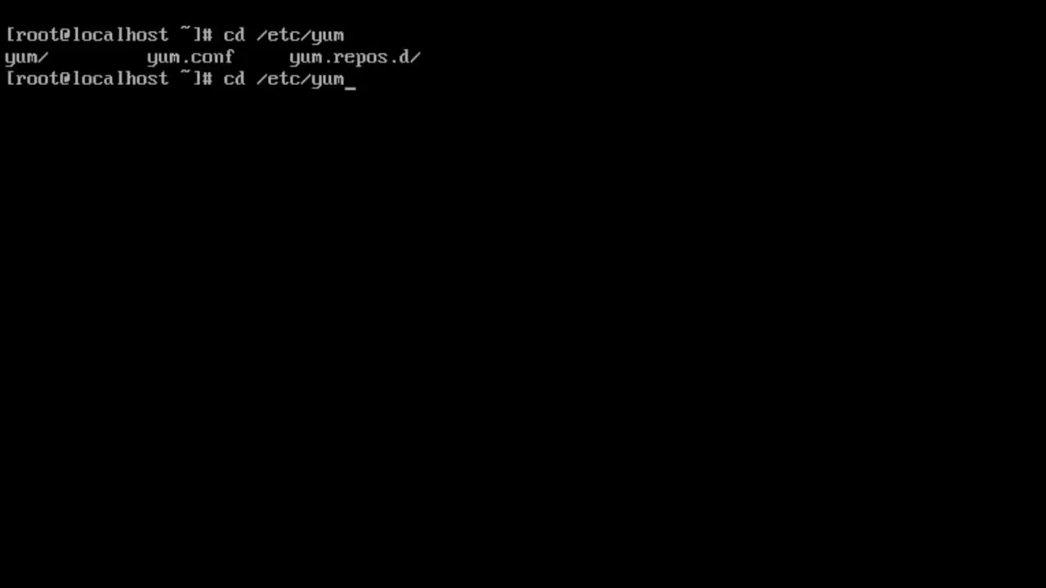
{"action": "type", "text": ".re"}
{"action": "key", "text": "Tab"}
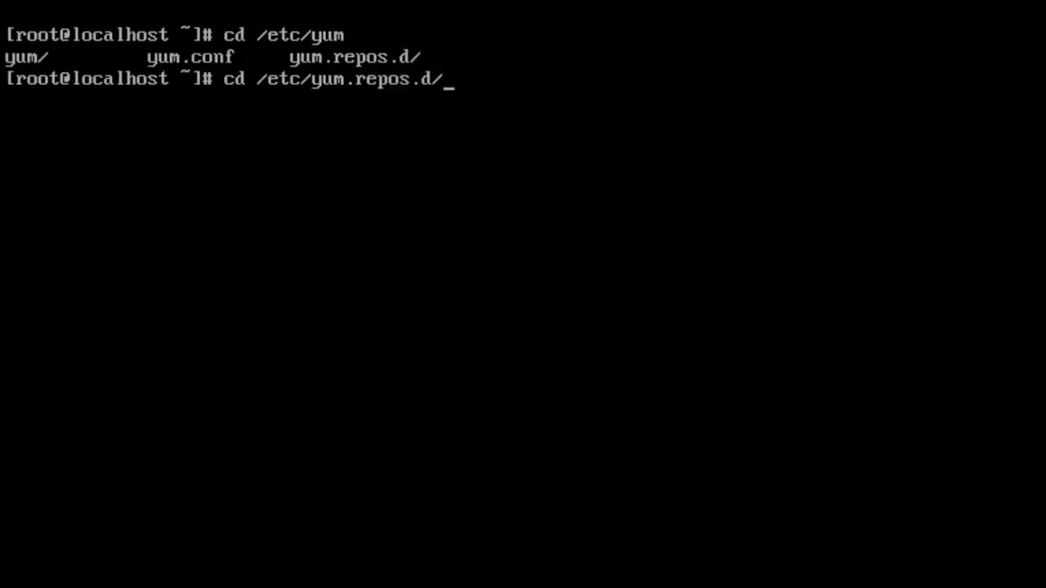
{"action": "key", "text": "Return"}
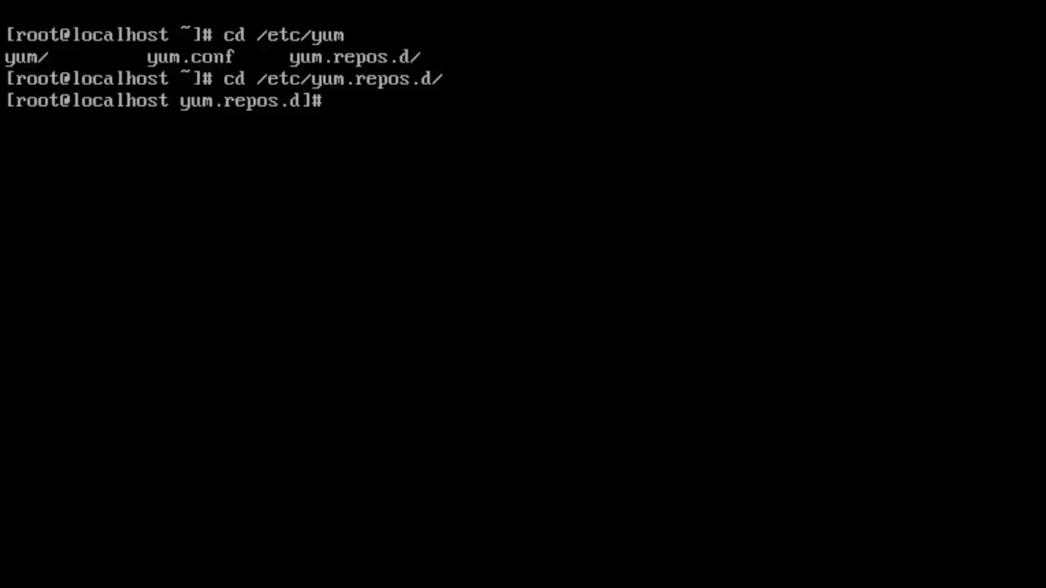
List the directory, which holds only rhel-beta.repo, and begin the vi dvd.repo command.
{"action": "type", "text": "ls"}
{"action": "key", "text": "Return"}
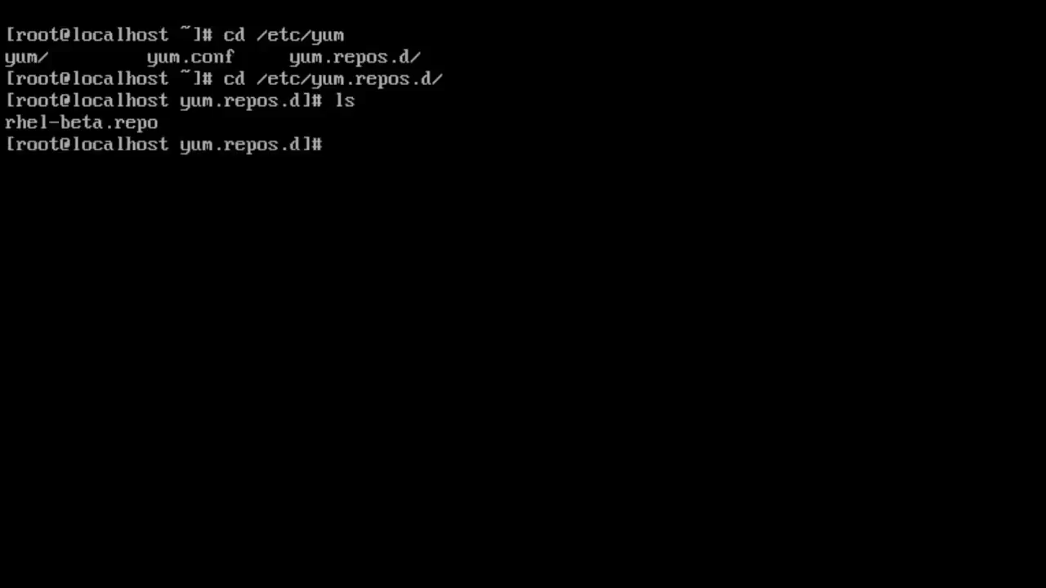
{"action": "type", "text": "vi "}
{"action": "type", "text": "dvd.r"}
{"action": "type", "text": "epo"}
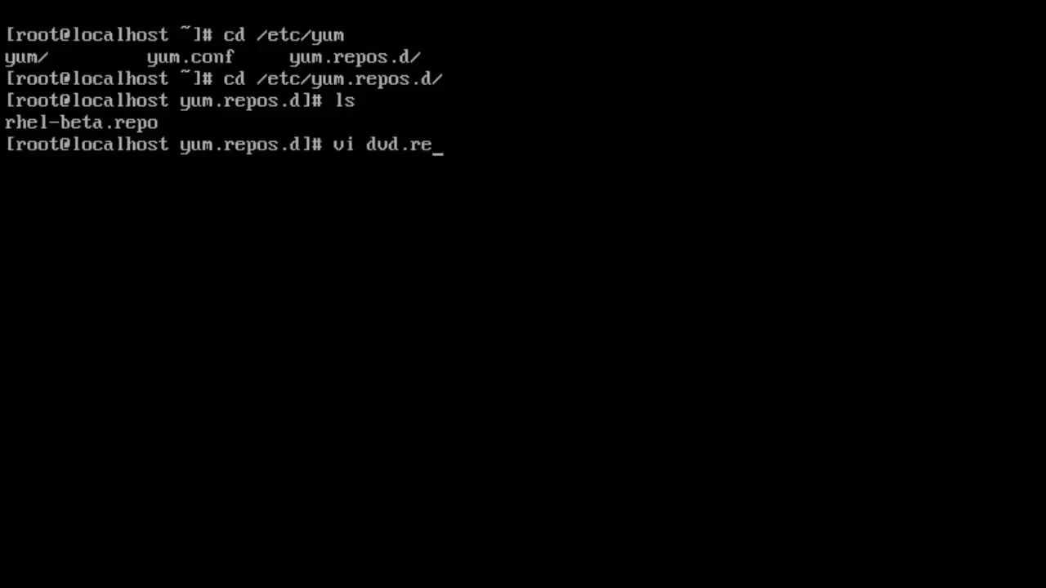
Create dvd.repo in vi with a [rhel7-dvd] header and a name=rhel7-dvd line.
{"action": "key", "text": "Return"}
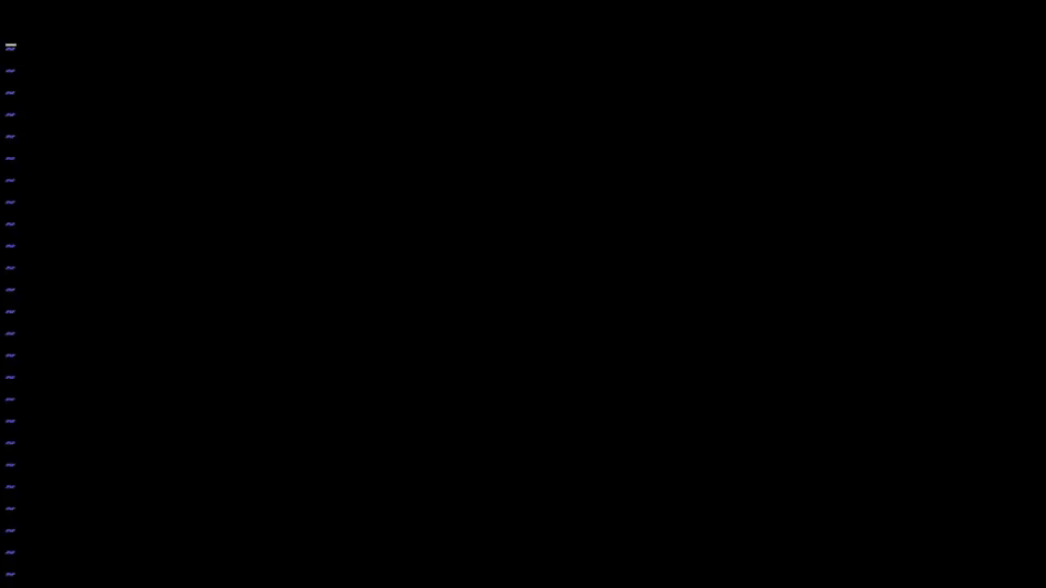
{"action": "type", "text": "i["}
{"action": "type", "text": "rhel"}
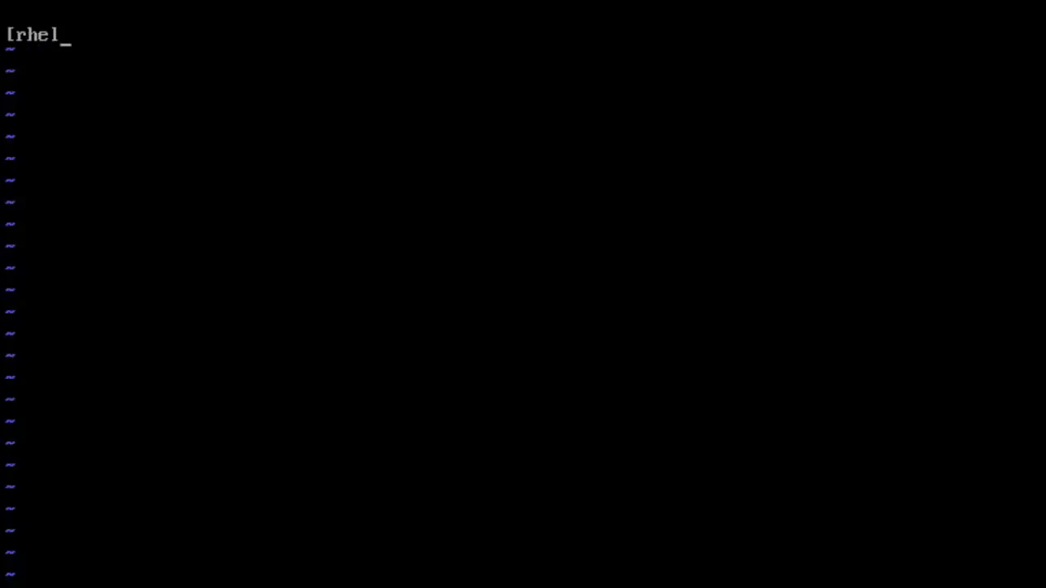
{"action": "type", "text": "7-dvd]"}
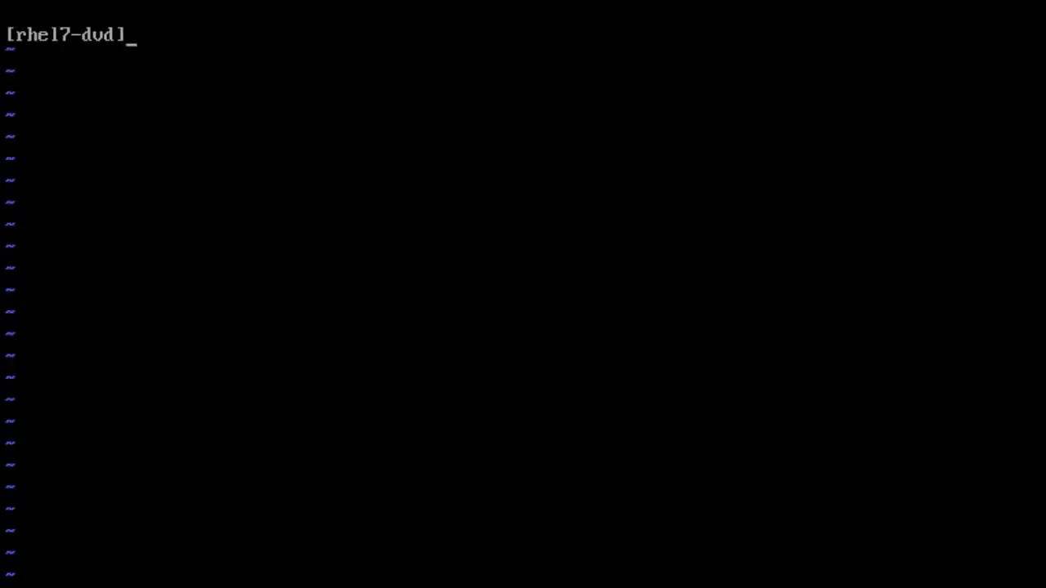
{"action": "key", "text": "Return"}
{"action": "key", "text": "Return"}
{"action": "type", "text": "name"}
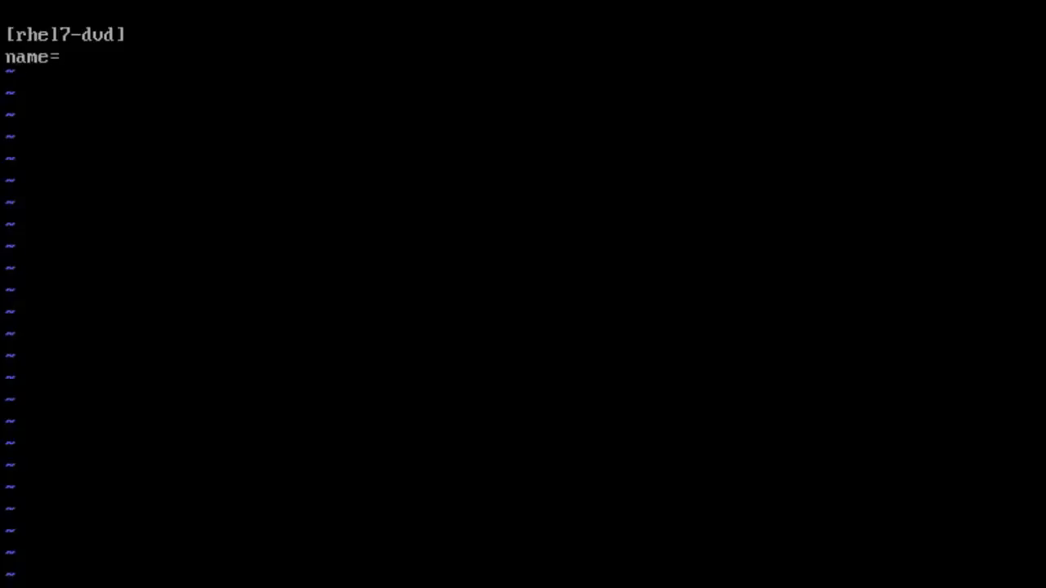
{"action": "type", "text": "=rhel7-"}
{"action": "type", "text": "dvd"}
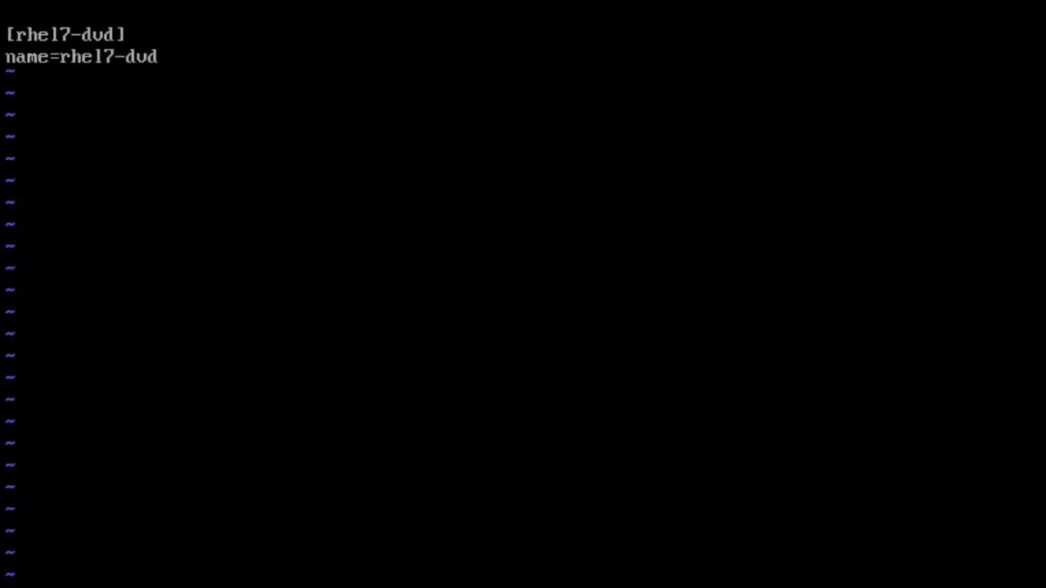
Add baseurl=file:///mnt/dvd, enabled=1 and gpgcheck=0 lines to dvd.repo.
{"action": "key", "text": "Return"}
{"action": "type", "text": "baseurl=file"}
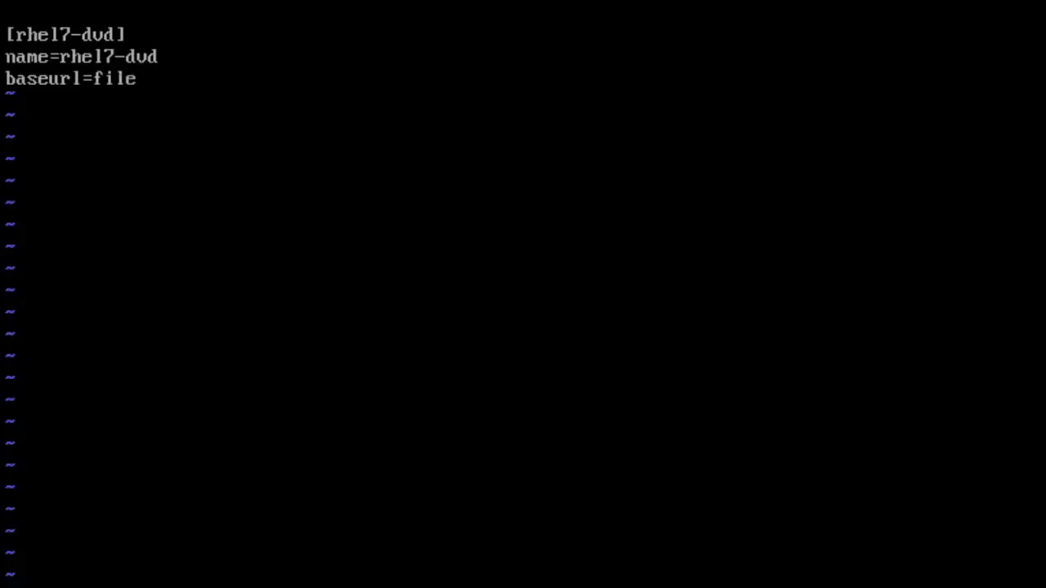
{"action": "type", "text": ":///mnt/dv"}
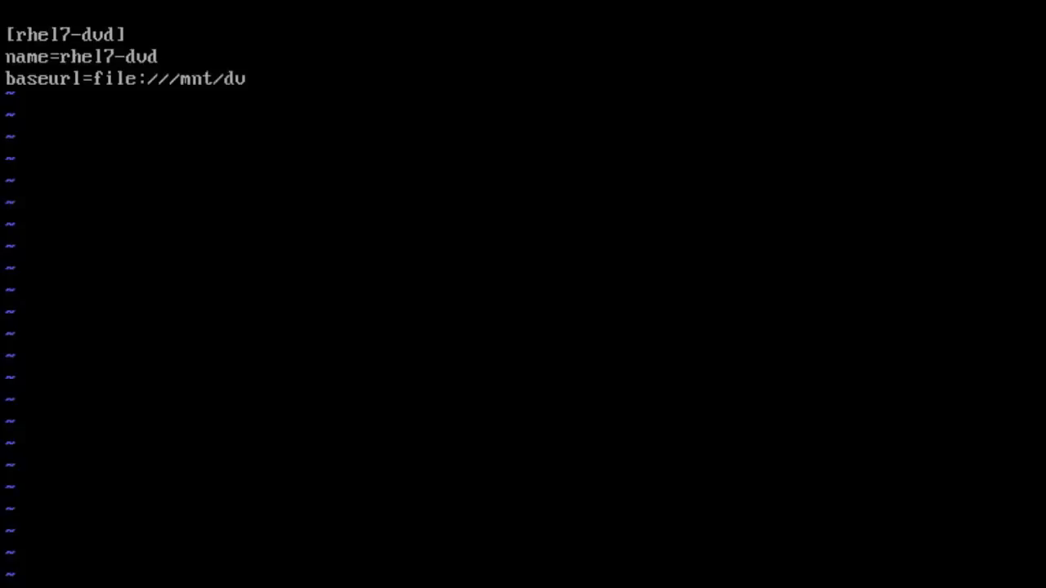
{"action": "type", "text": "d"}
{"action": "key", "text": "Return"}
{"action": "type", "text": "enabled="}
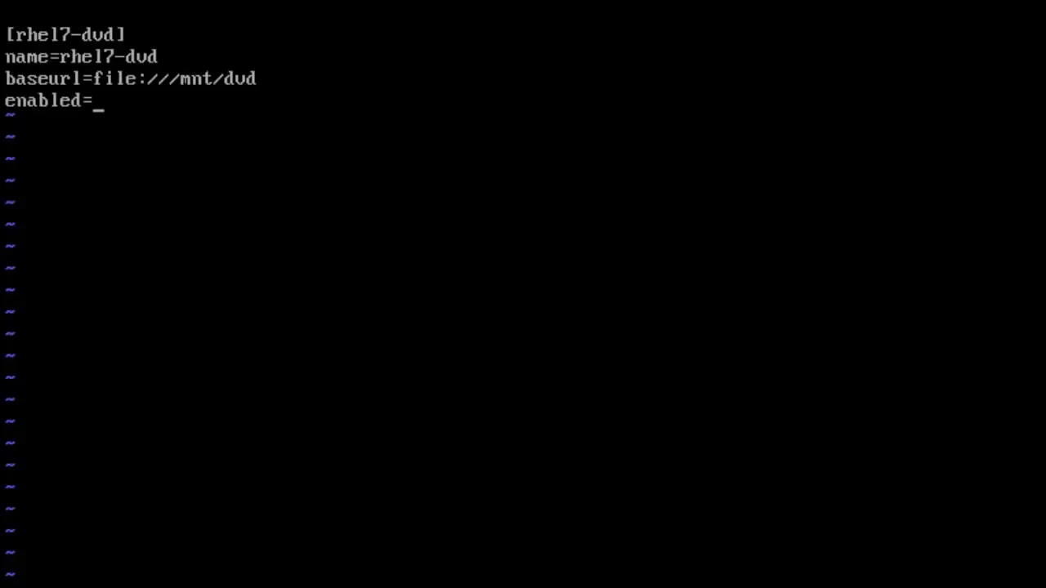
{"action": "type", "text": "0"}
{"action": "key", "text": "BackSpace"}
{"action": "type", "text": "1"}
{"action": "key", "text": "Return"}
{"action": "type", "text": "gpgcheck"}
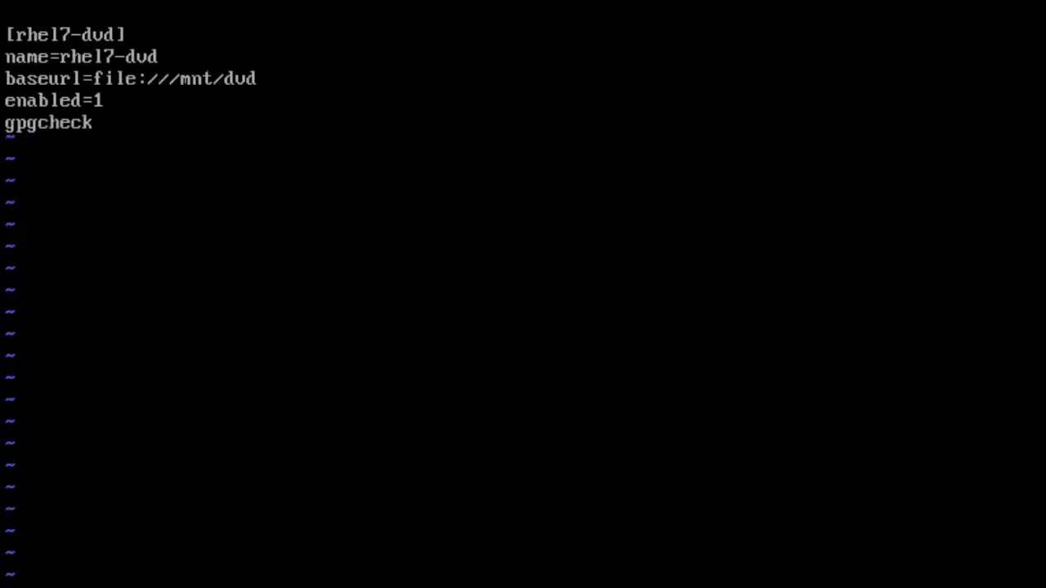
{"action": "type", "text": "=0"}
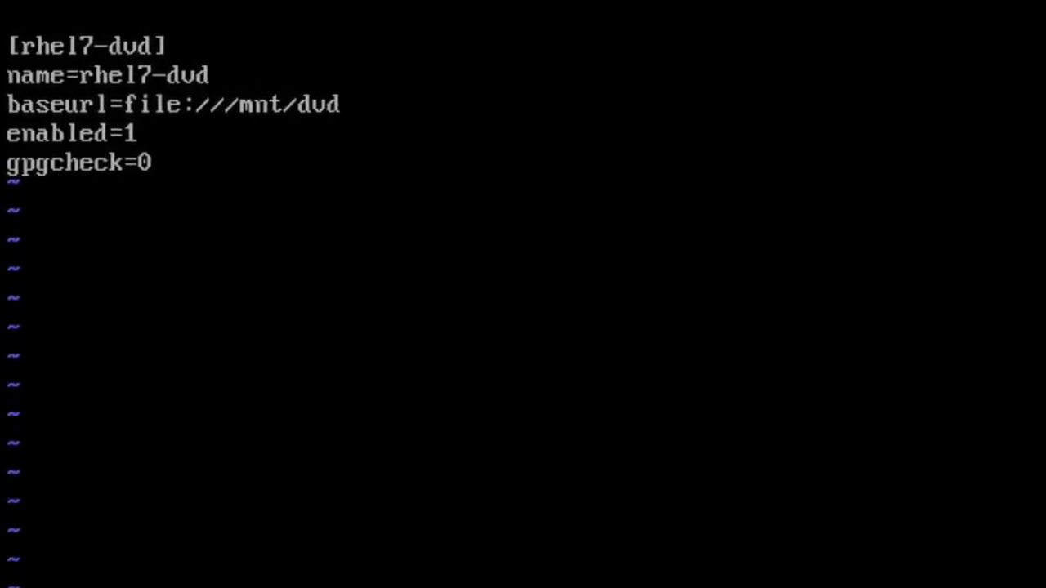
Save dvd.repo with :wq and return to the shell prompt.
{"action": "key", "text": "Escape"}
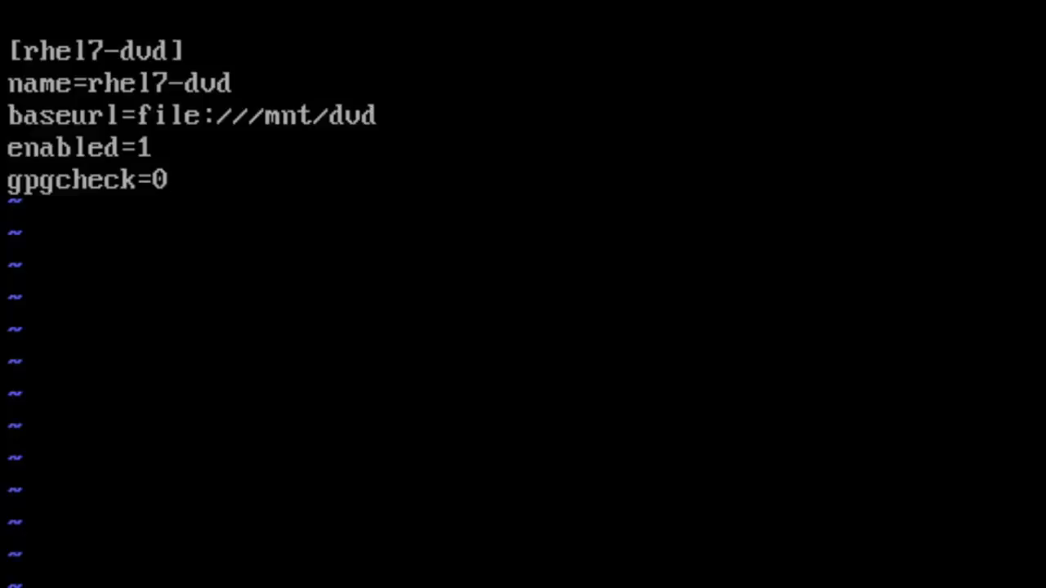
{"action": "key", "text": "d"}
{"action": "key", "text": "d"}
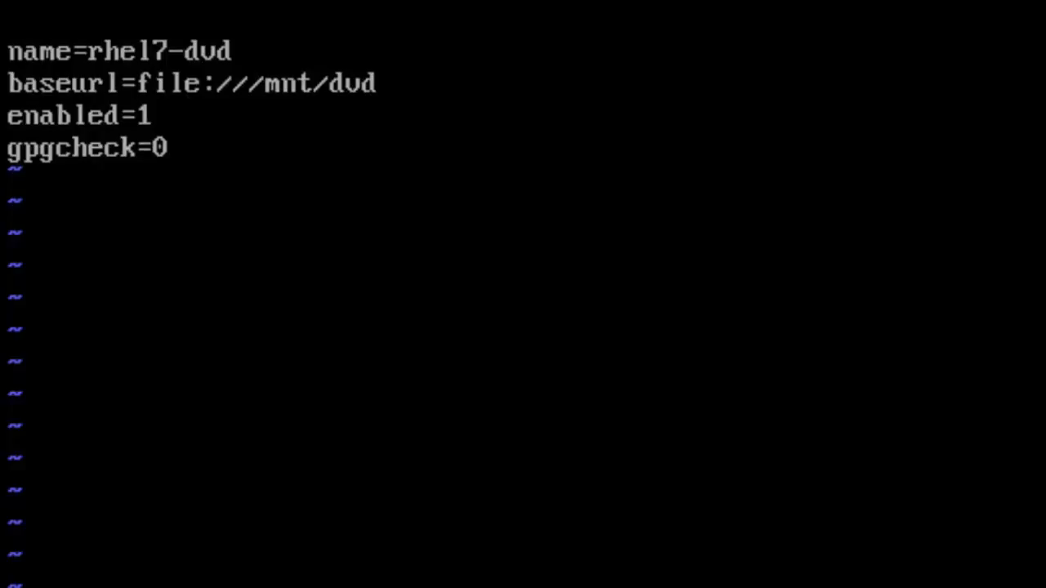
{"action": "type", "text": ":wq"}
{"action": "key", "text": "Return"}
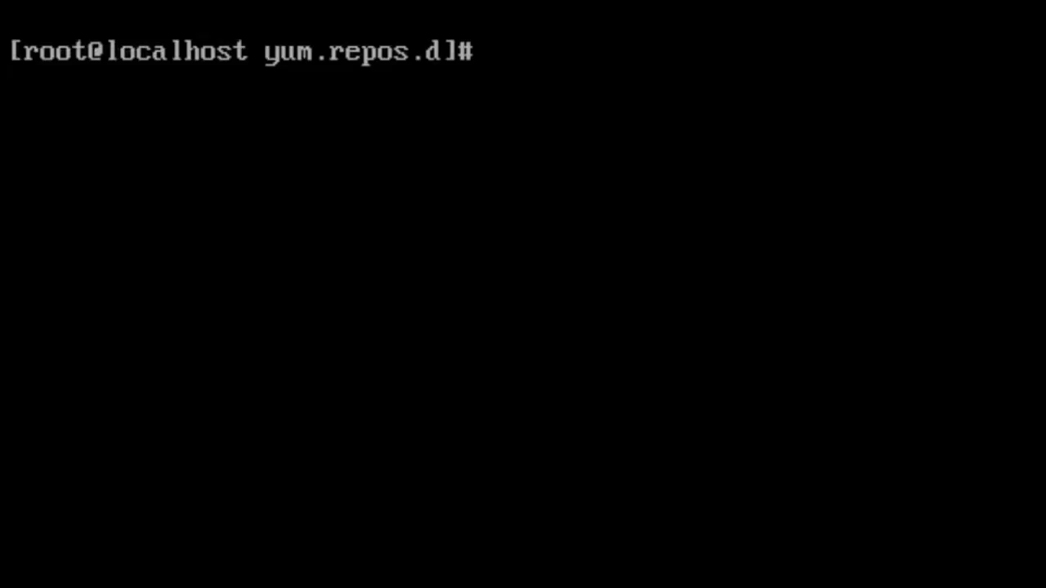
Run yum repolist all and confirm rhel7-dvd appears with a 4,646 total.
{"action": "type", "text": "u"}
{"action": "key", "text": "BackSpace"}
{"action": "type", "text": "yum "}
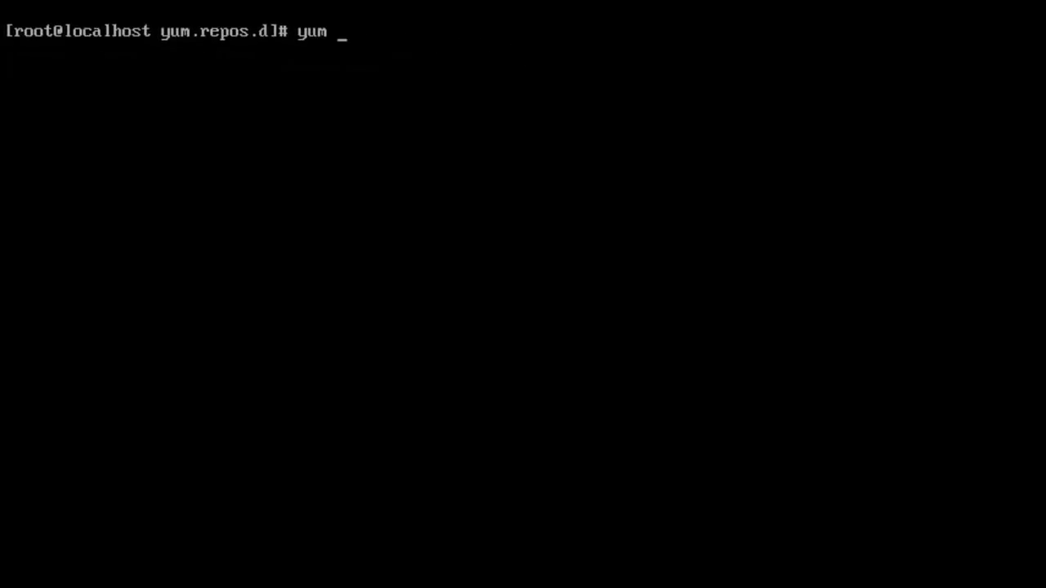
{"action": "type", "text": "repolist all"}
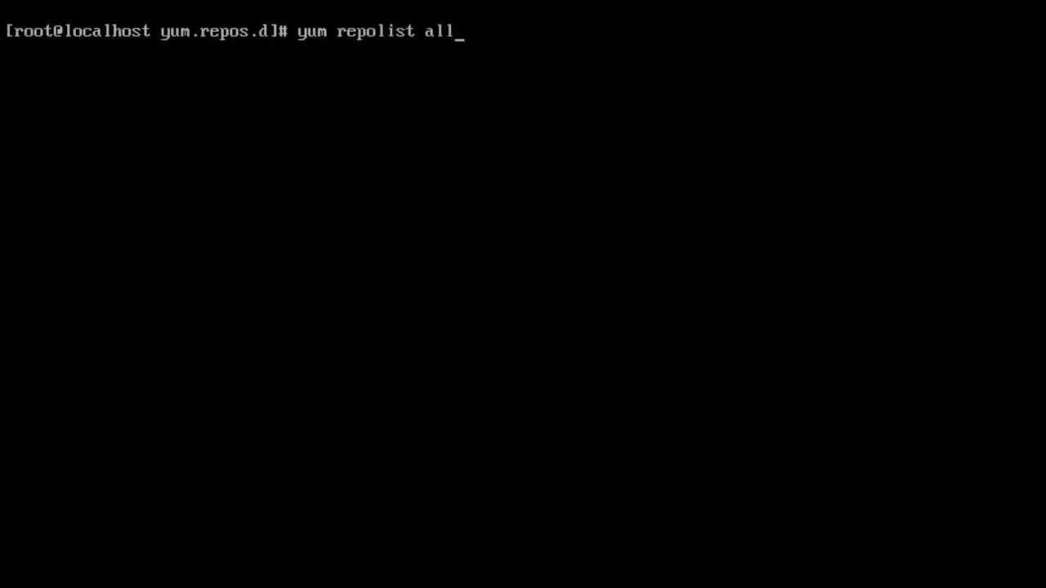
{"action": "key", "text": "Return"}
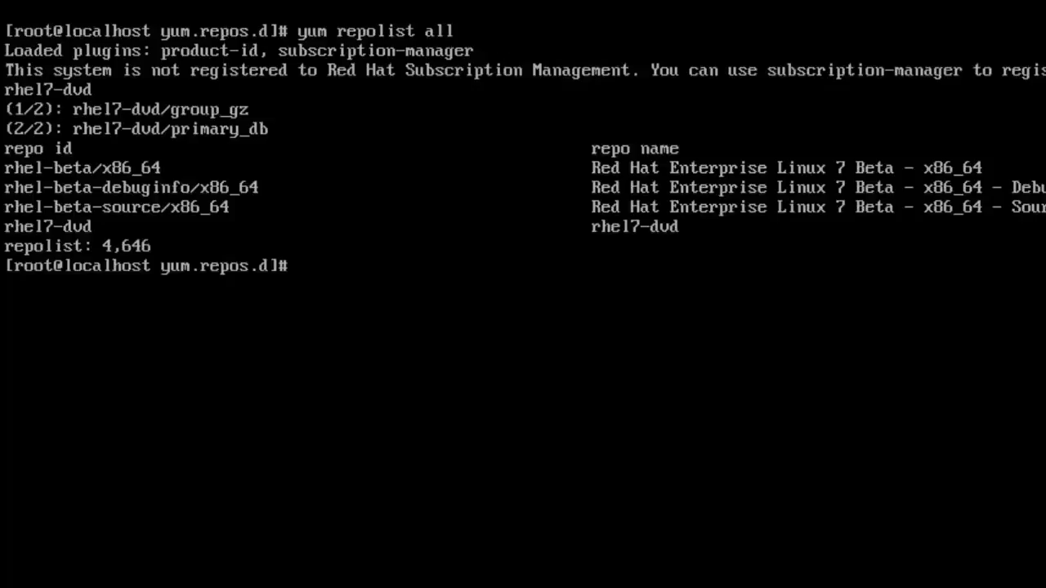
{"action": "type", "text": "yum seach"}
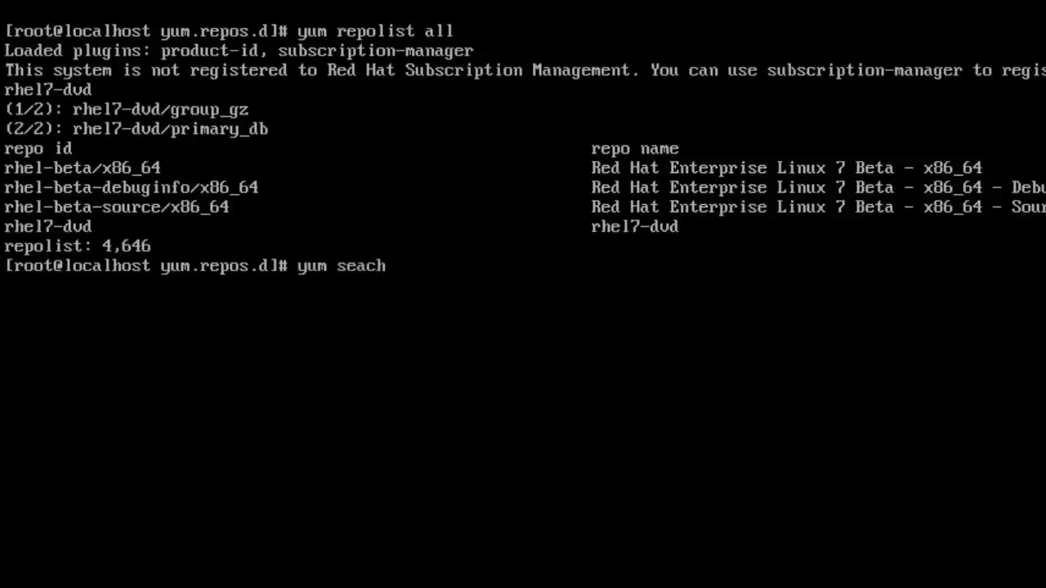
Run yum search samba to find Samba packages, then clear the terminal.
{"action": "key", "text": "BackSpace"}
{"action": "key", "text": "BackSpace"}
{"action": "type", "text": "rch samaba"}
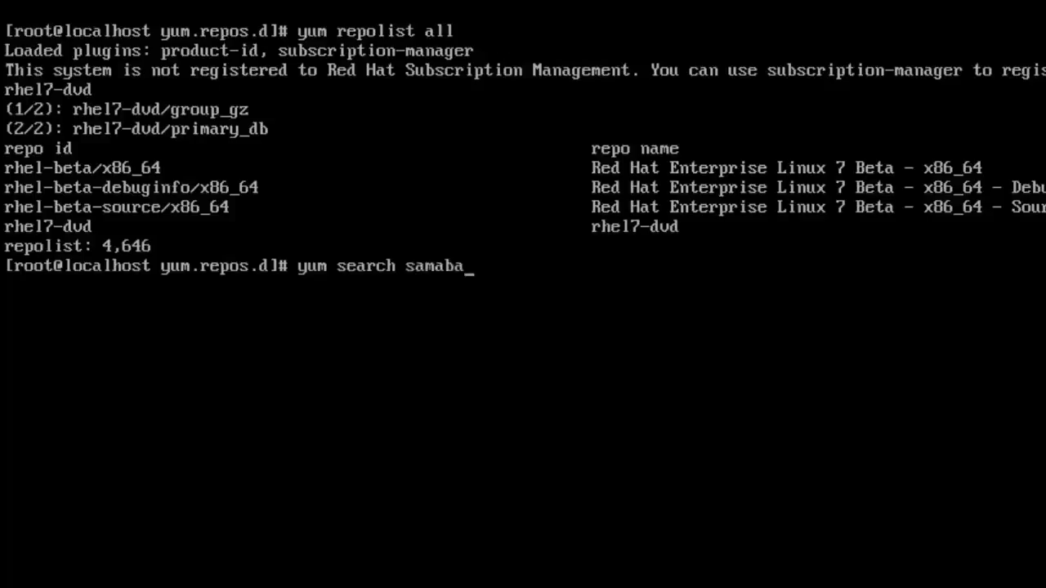
{"action": "key", "text": "BackSpace"}
{"action": "key", "text": "BackSpace"}
{"action": "key", "text": "BackSpace"}
{"action": "type", "text": "ba"}
{"action": "key", "text": "Return"}
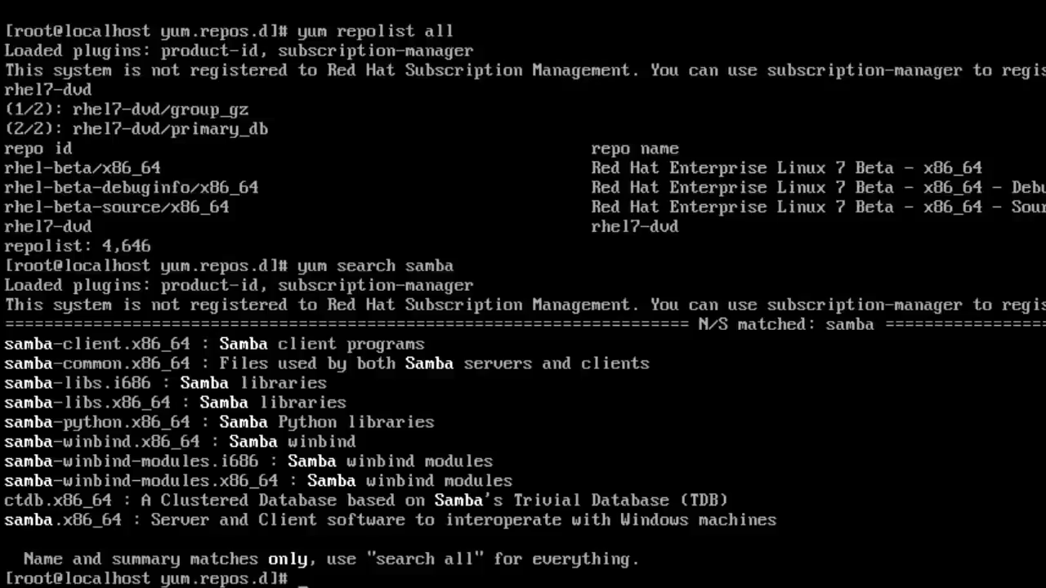
{"action": "key", "text": "ctrl+l"}
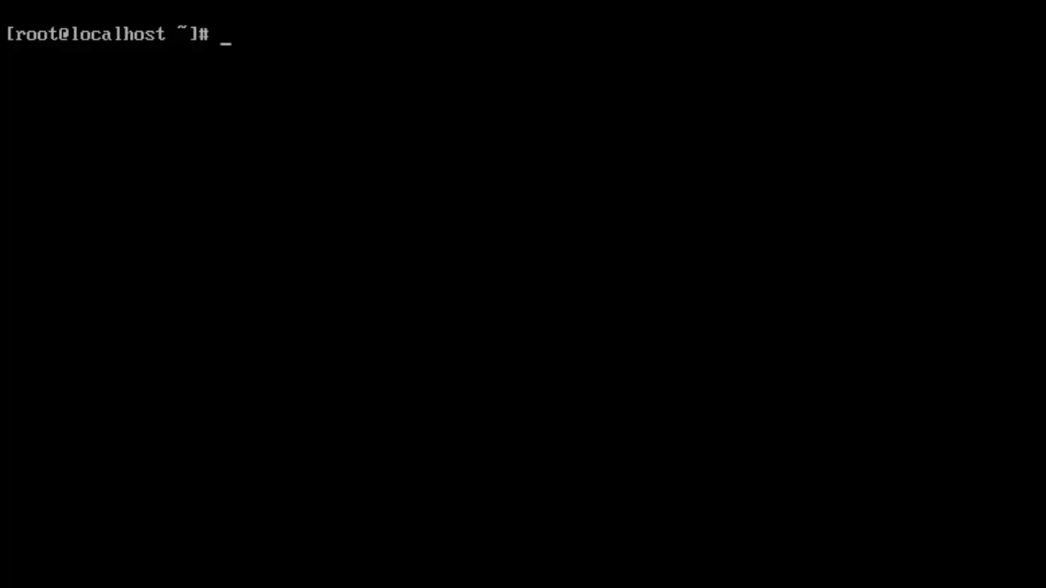
Run id for root (uid 0) and for the regular user (uid 1000, in wheel).
{"action": "type", "text": "id"}
{"action": "key", "text": "Return"}
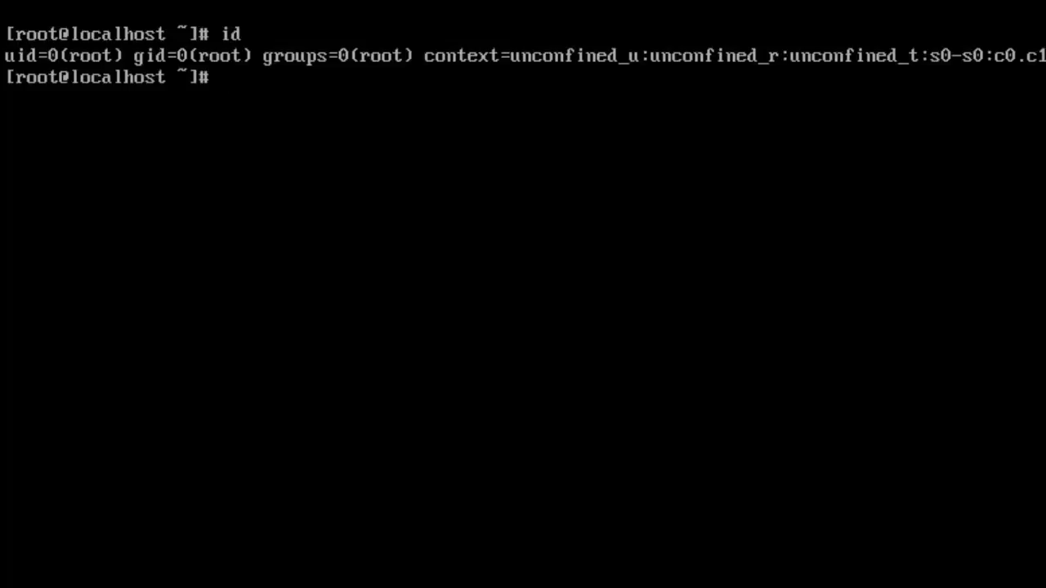
{"action": "type", "text": "id bob"}
{"action": "key", "text": "Return"}
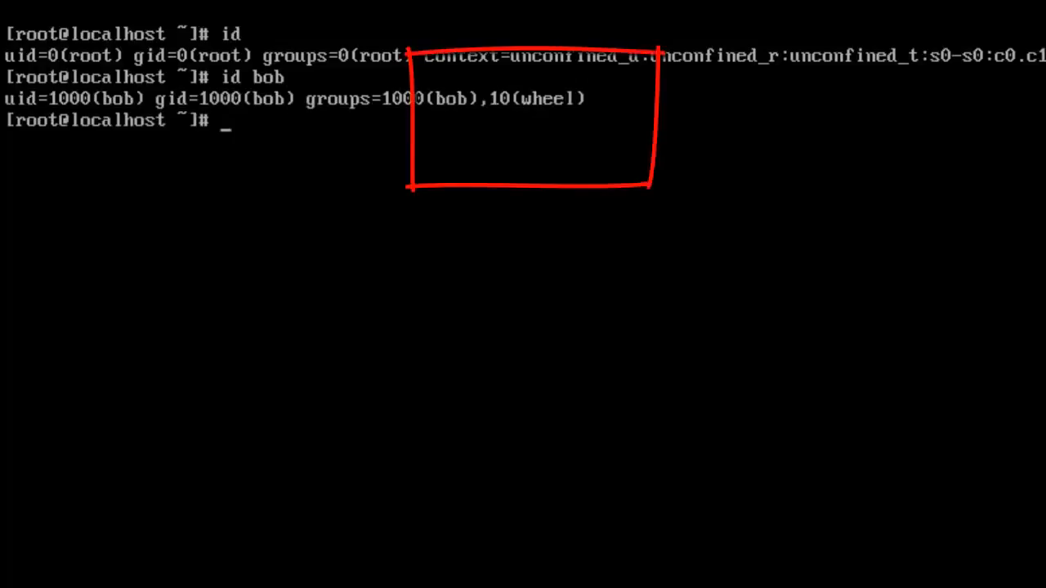